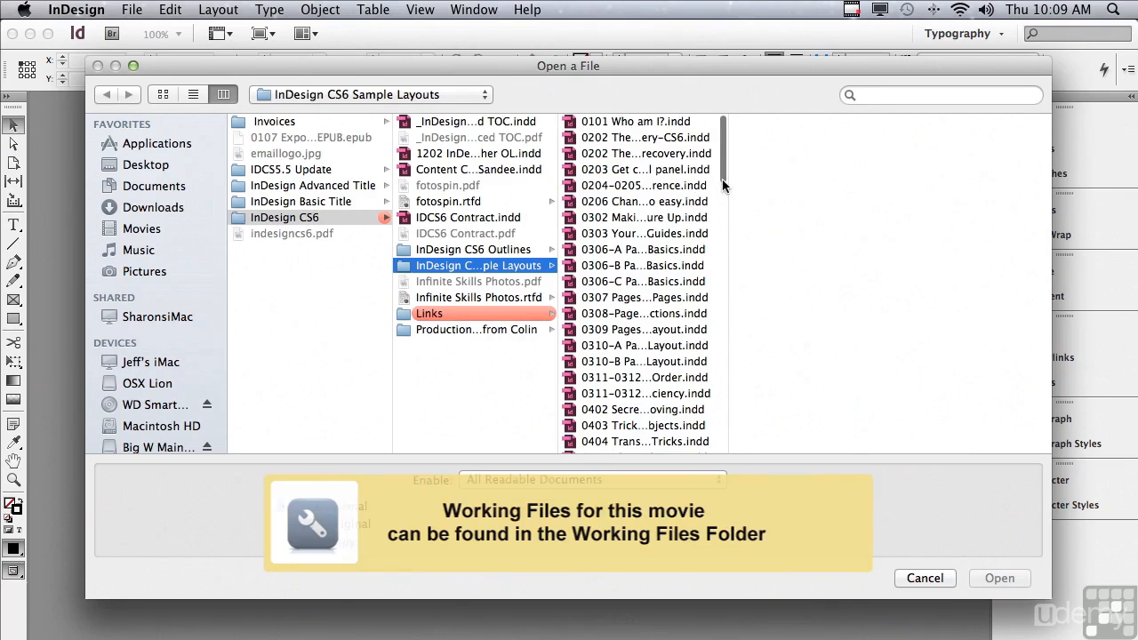
Step: Open 1305-1306 Stroke Secrets.indd from the InDesign CS6 Sample Layouts folder and go to page 2
{"action": "scroll", "coordinate": [712, 380], "scroll_direction": "down", "scroll_amount": 10}
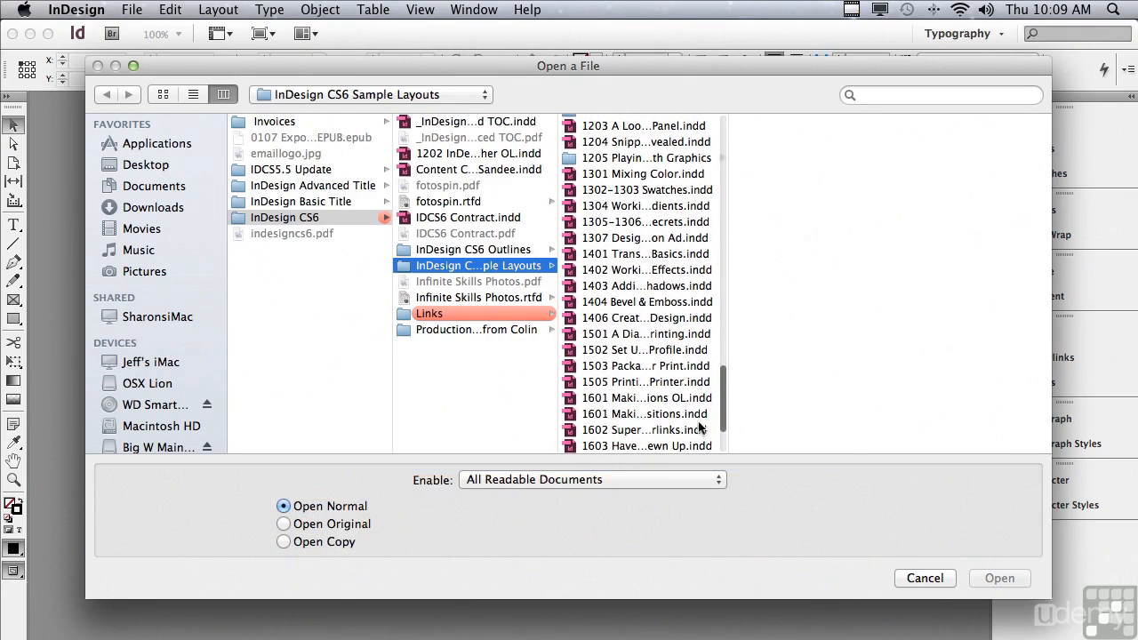
{"action": "left_click", "coordinate": [615, 222]}
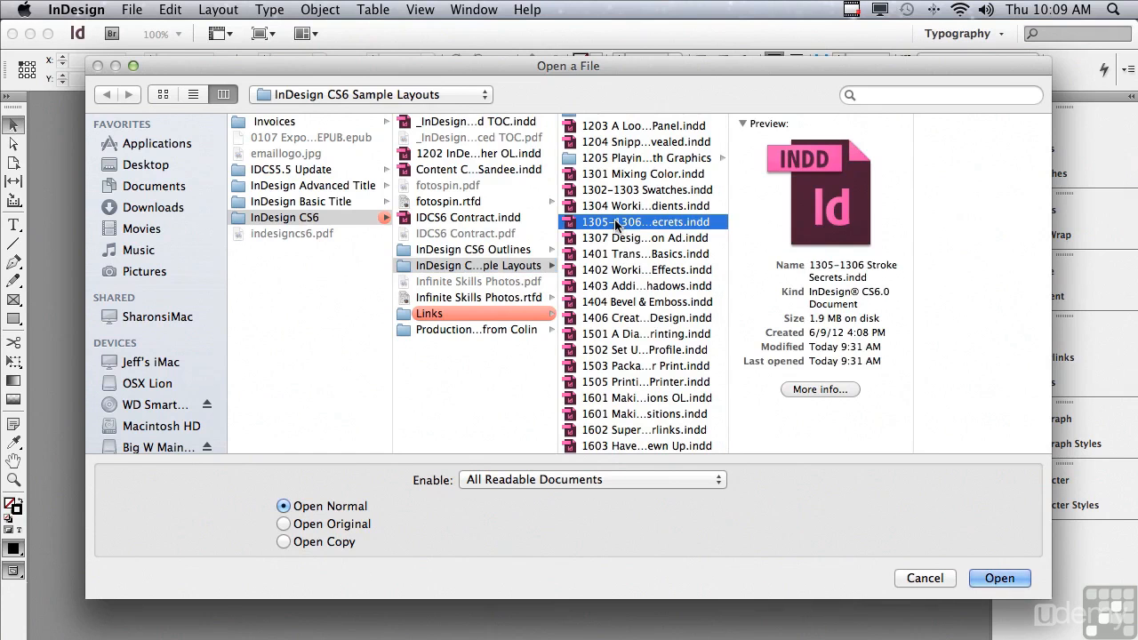
{"action": "left_click", "coordinate": [999, 578]}
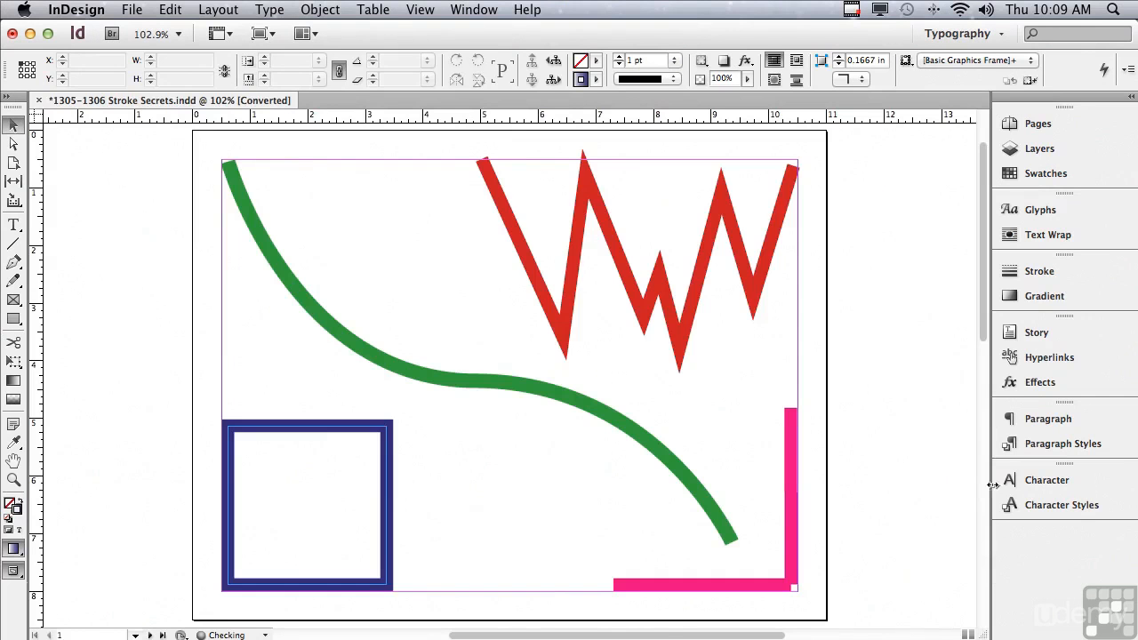
{"action": "left_click_drag", "start_coordinate": [986, 336], "coordinate": [941, 571]}
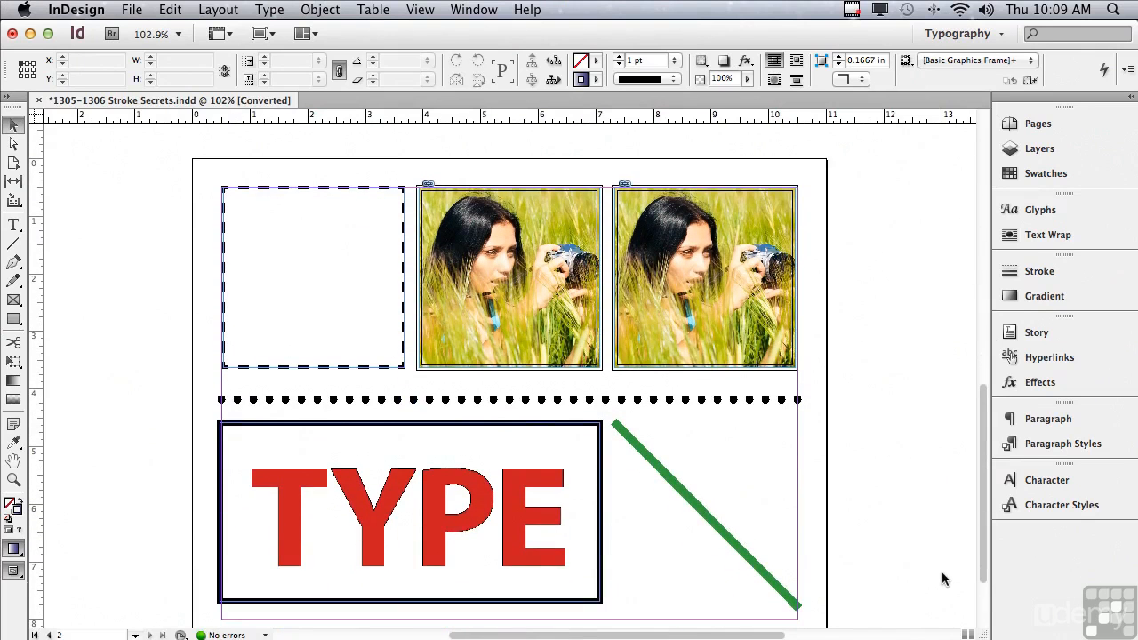
Step: Set the corner adjustment of the empty dashed frame's stroke to Adjust gaps
{"action": "left_click", "coordinate": [311, 189]}
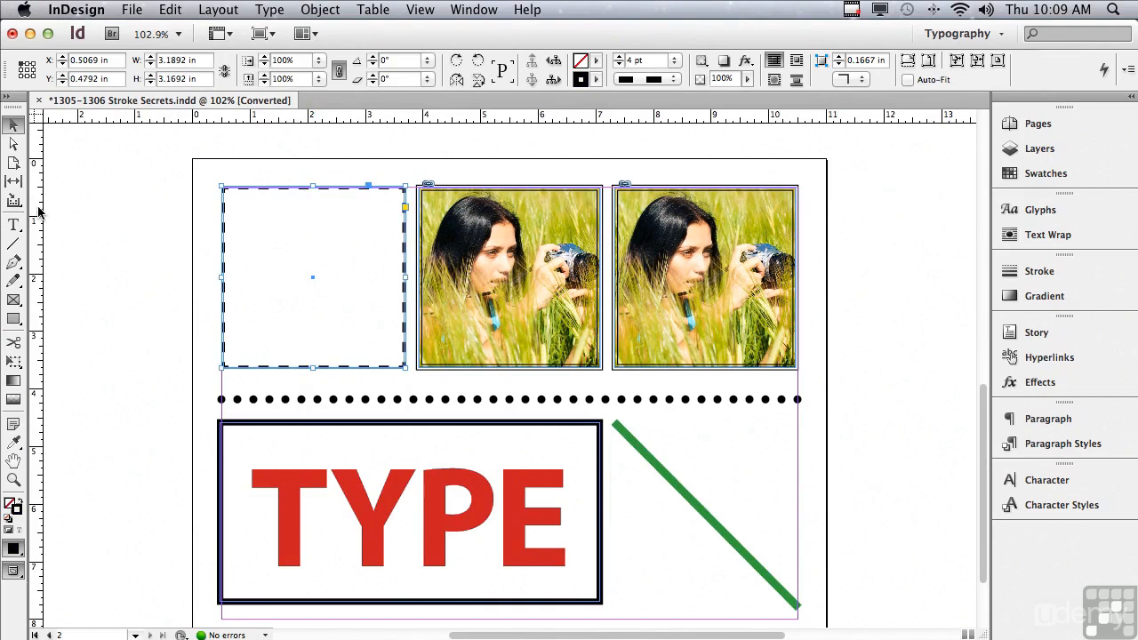
{"action": "left_click", "coordinate": [13, 480]}
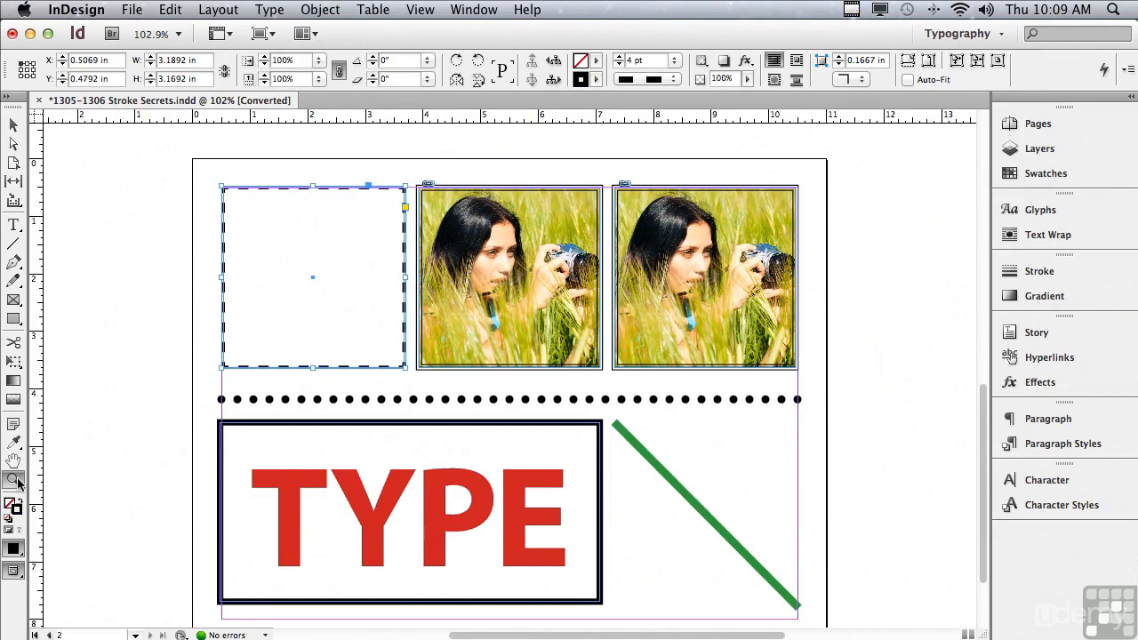
{"action": "left_click_drag", "start_coordinate": [207, 168], "coordinate": [497, 392]}
{"action": "left_click", "coordinate": [12, 126]}
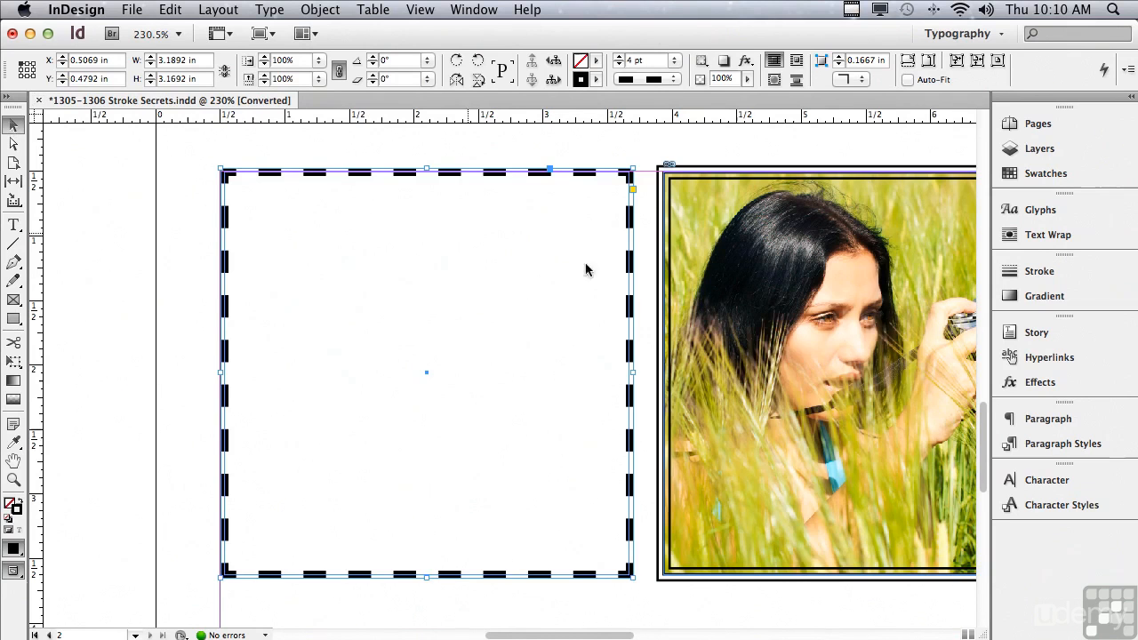
{"action": "left_click", "coordinate": [1032, 272]}
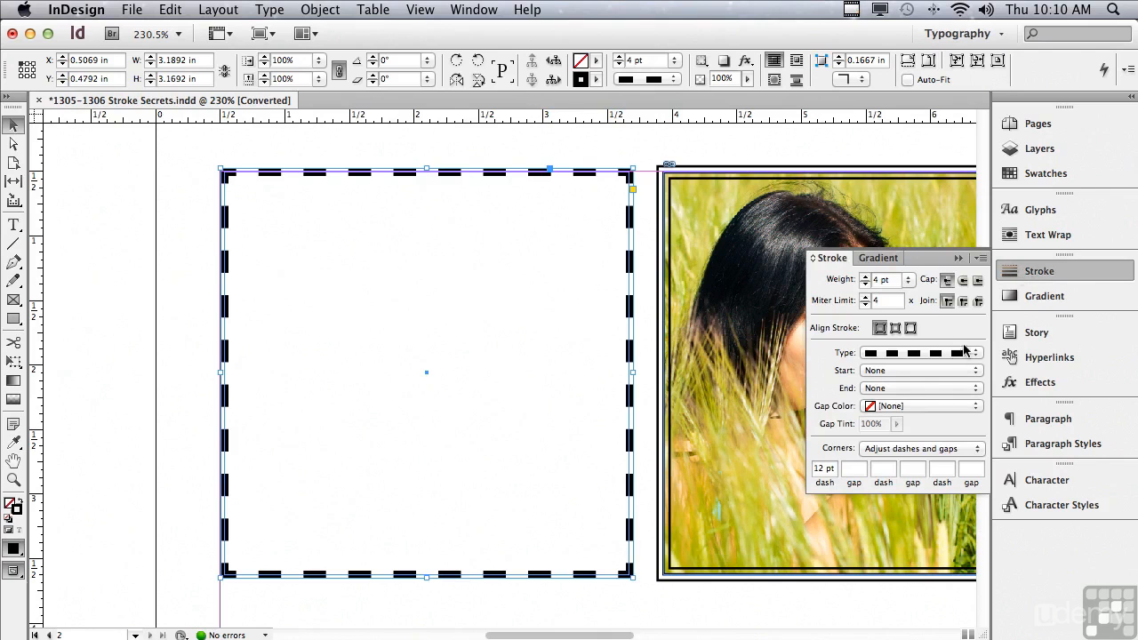
{"action": "left_click", "coordinate": [888, 452]}
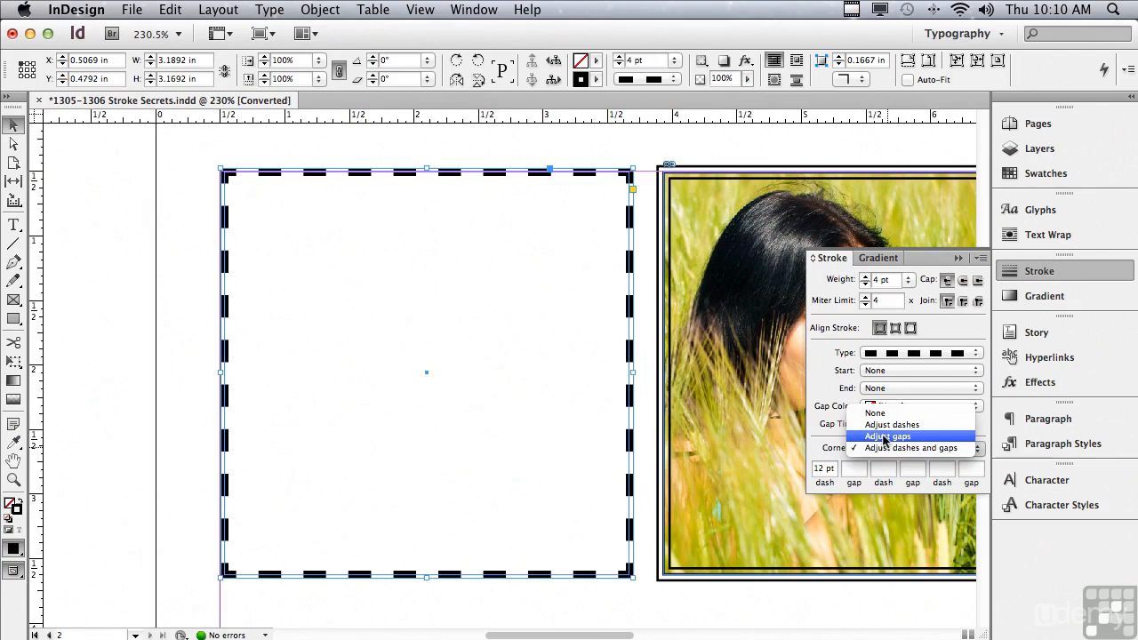
{"action": "left_click", "coordinate": [885, 437]}
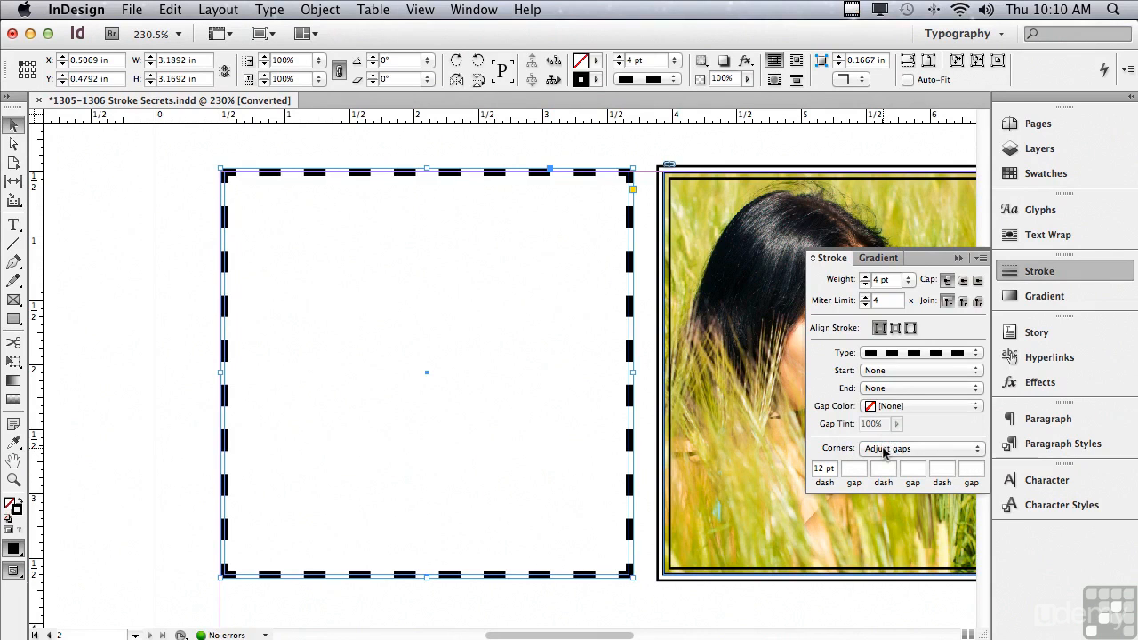
Step: Try the Adjust dashes and None corner options on the dashed frame's stroke
{"action": "left_click", "coordinate": [885, 450]}
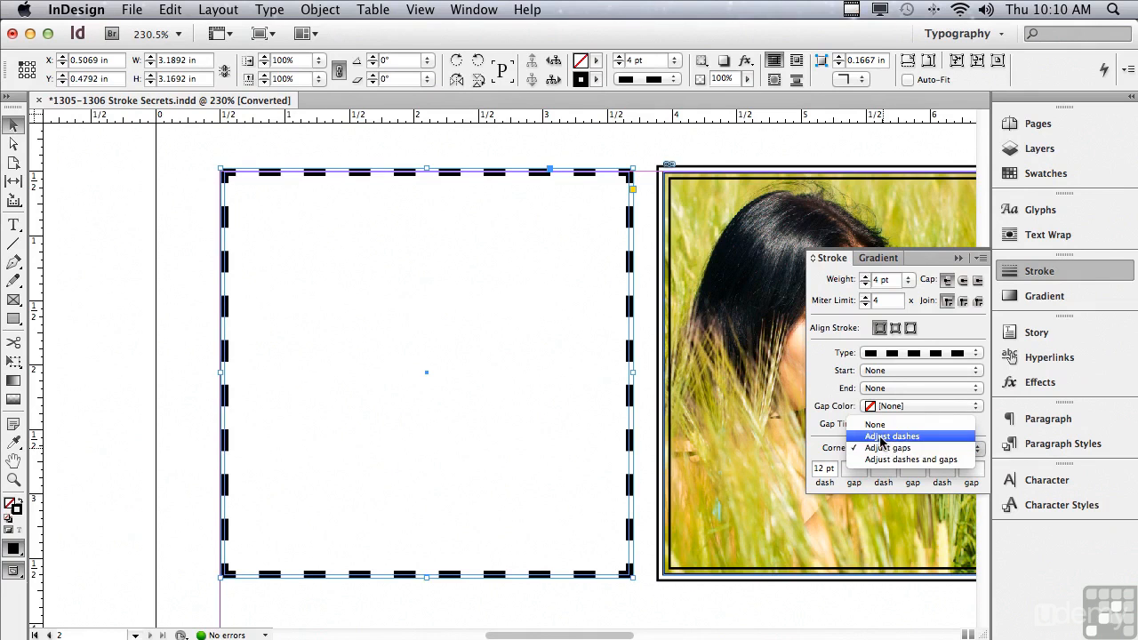
{"action": "left_click", "coordinate": [882, 436]}
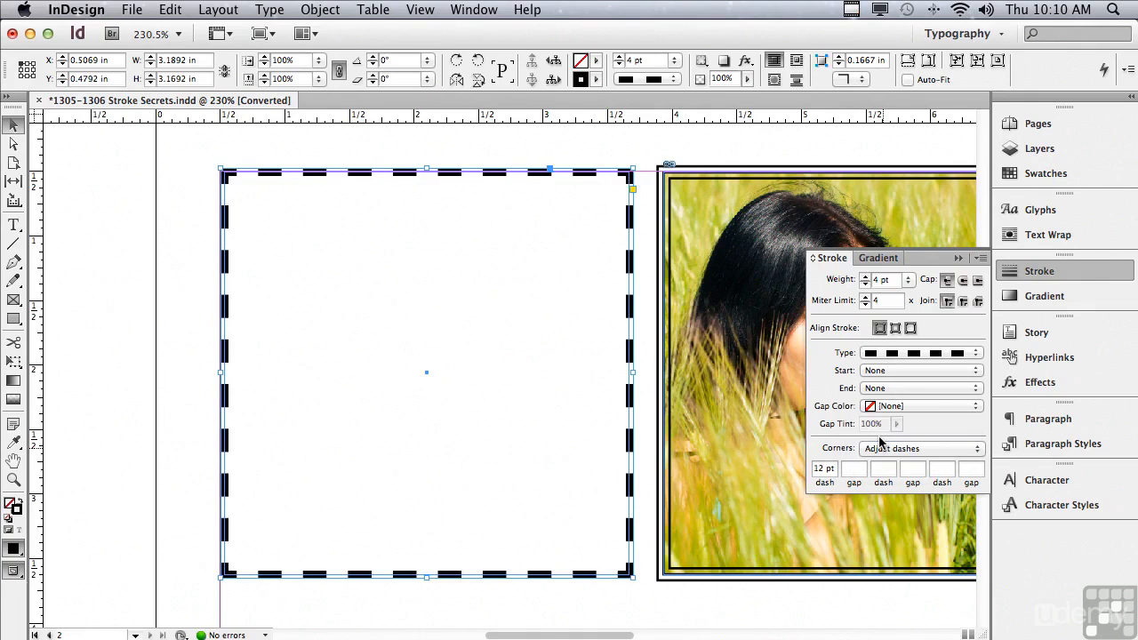
{"action": "left_click", "coordinate": [882, 449]}
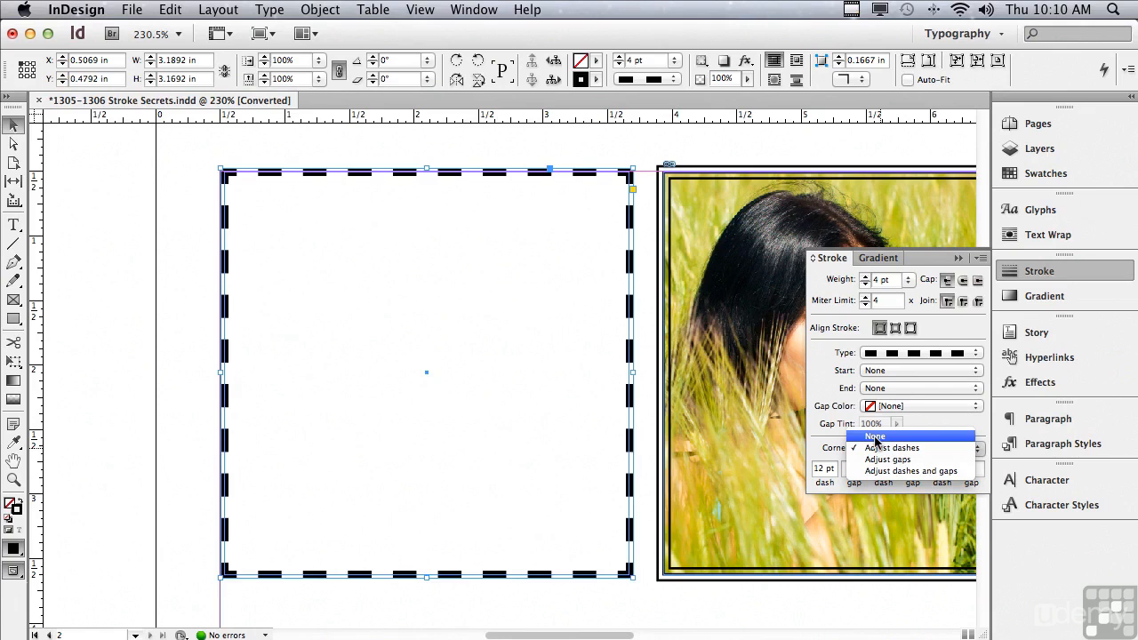
{"action": "left_click", "coordinate": [876, 438]}
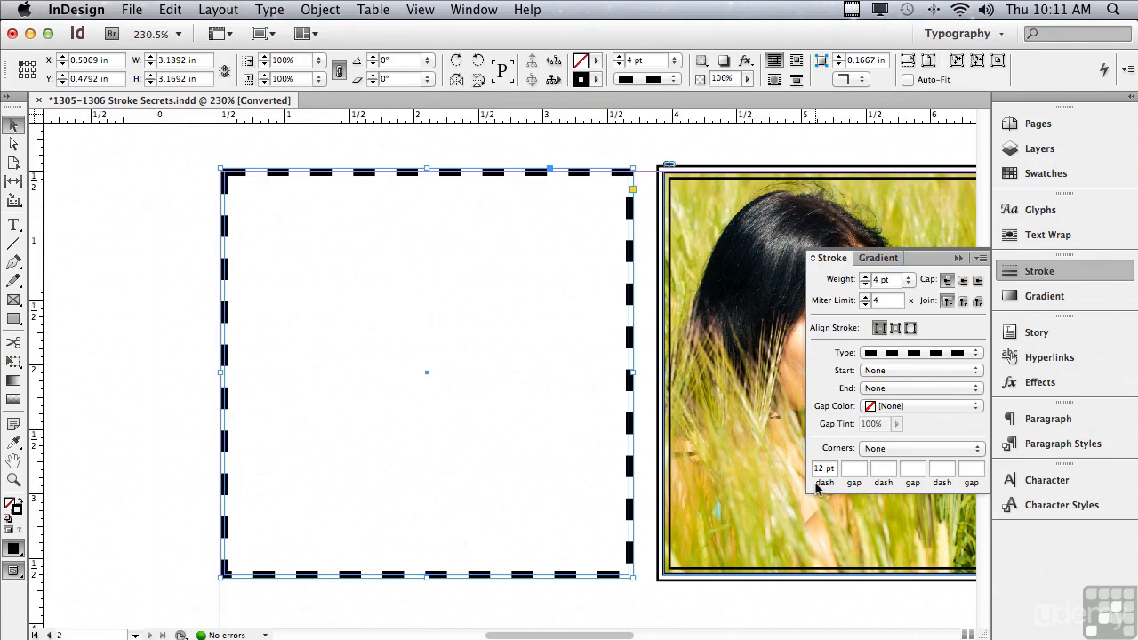
Step: Set the dashed frame's stroke corners to Adjust dashes and gaps
{"action": "left_click", "coordinate": [878, 450]}
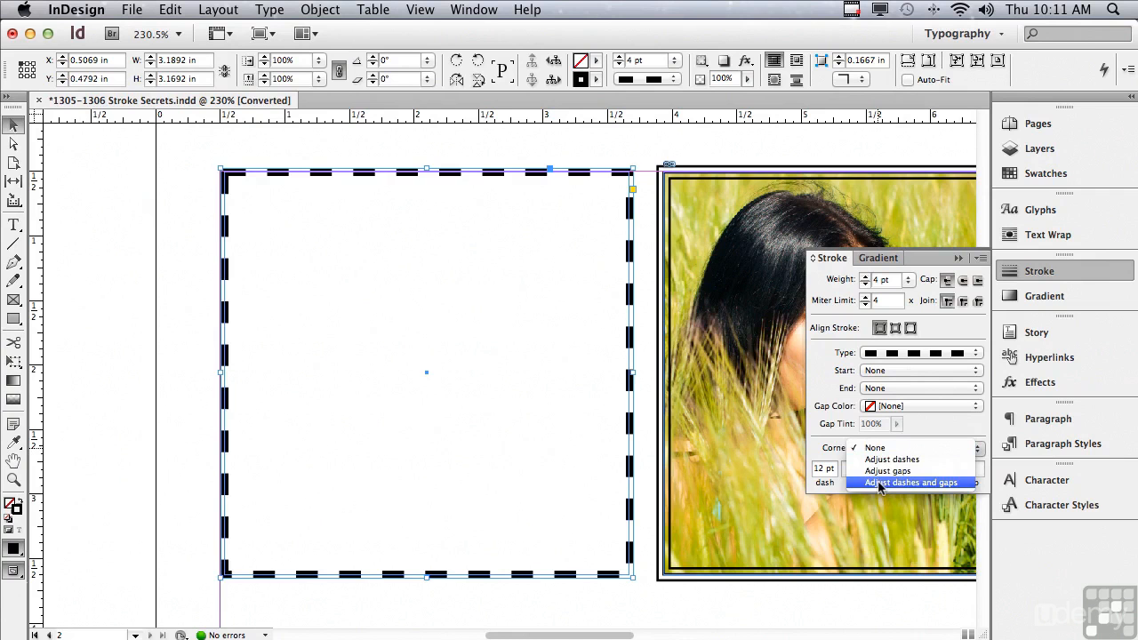
{"action": "left_click", "coordinate": [880, 483]}
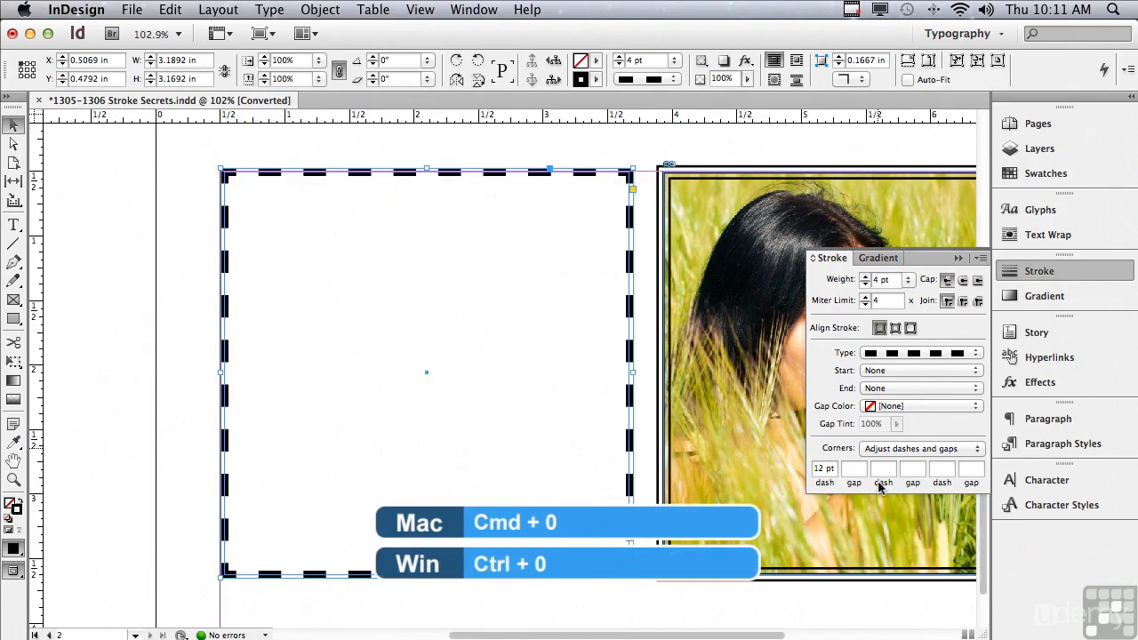
Step: Apply the Dotted Gradient Fun swatch to the stroke of the dotted line below the photos
{"action": "key", "text": "super+0"}
{"action": "left_click", "coordinate": [680, 373]}
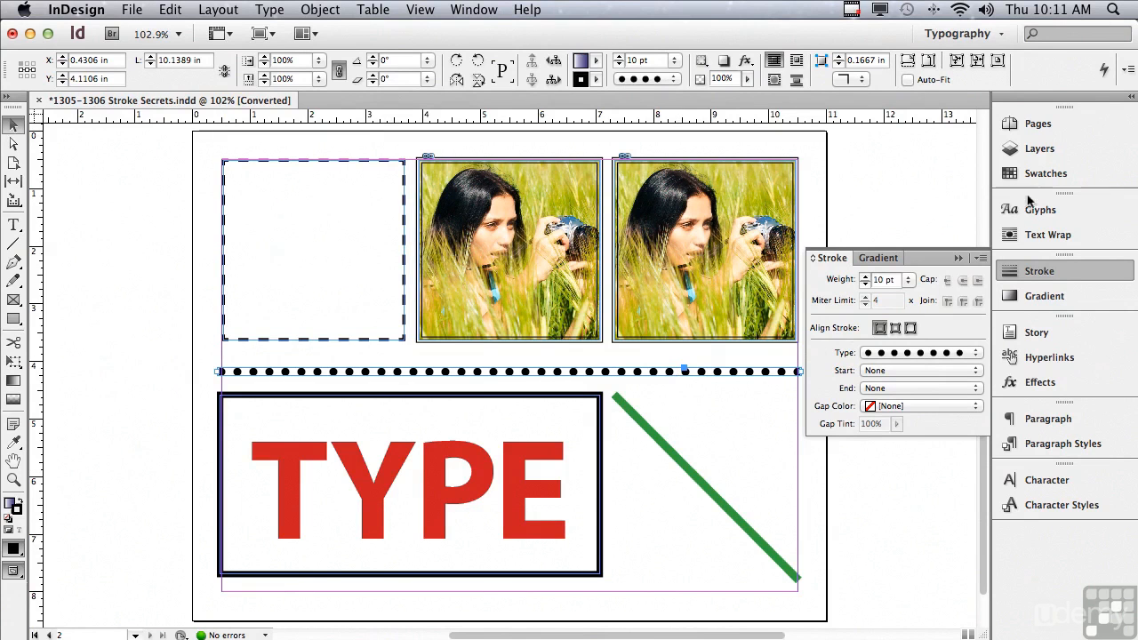
{"action": "left_click", "coordinate": [1036, 174]}
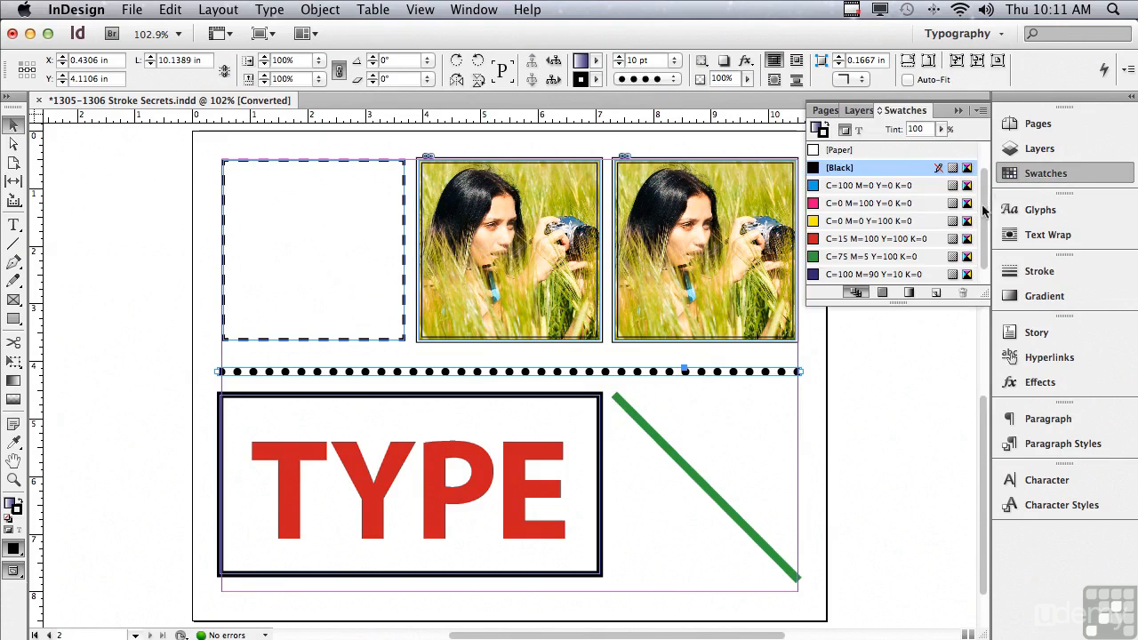
{"action": "scroll", "coordinate": [989, 210], "scroll_direction": "down", "scroll_amount": 1}
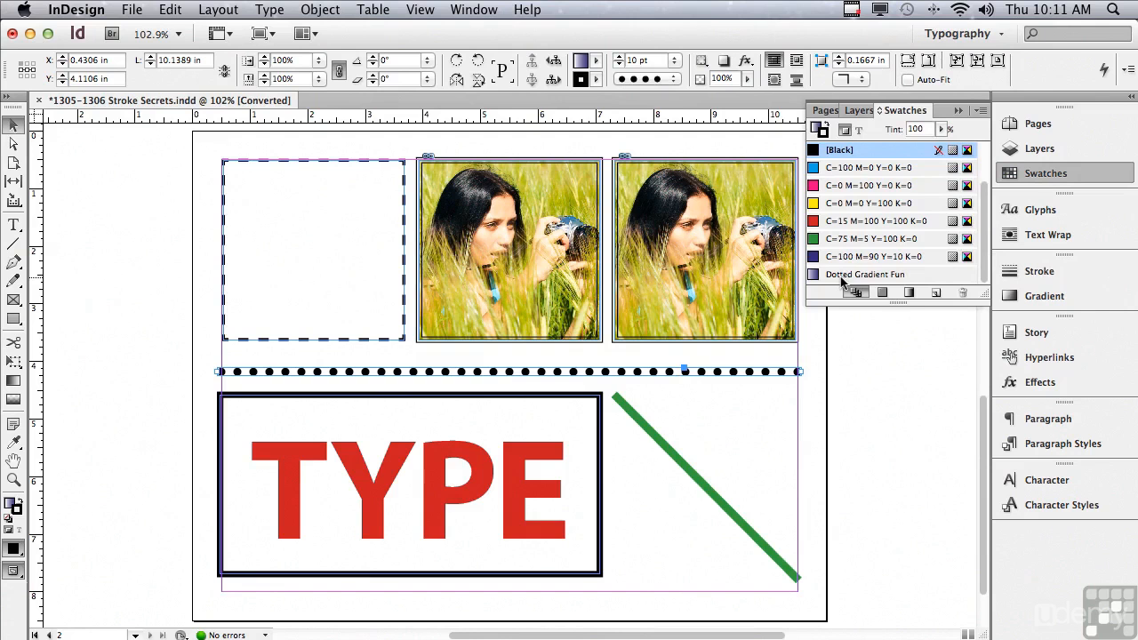
{"action": "left_click", "coordinate": [843, 275]}
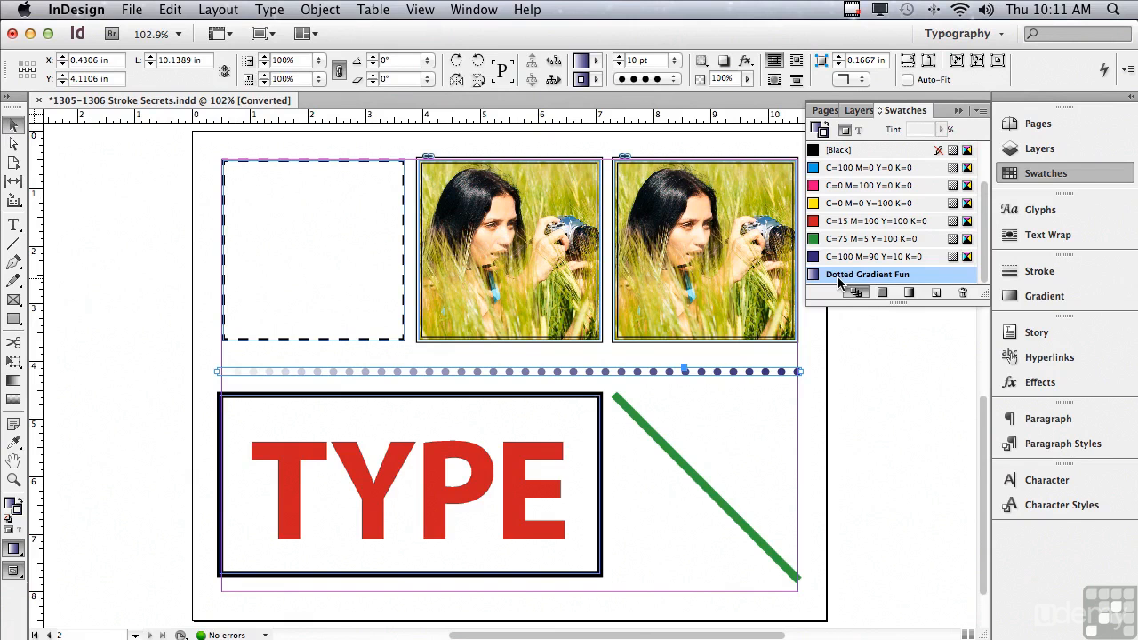
Step: Set the gradient angle of the dotted line's stroke to 180°
{"action": "left_click", "coordinate": [1040, 299]}
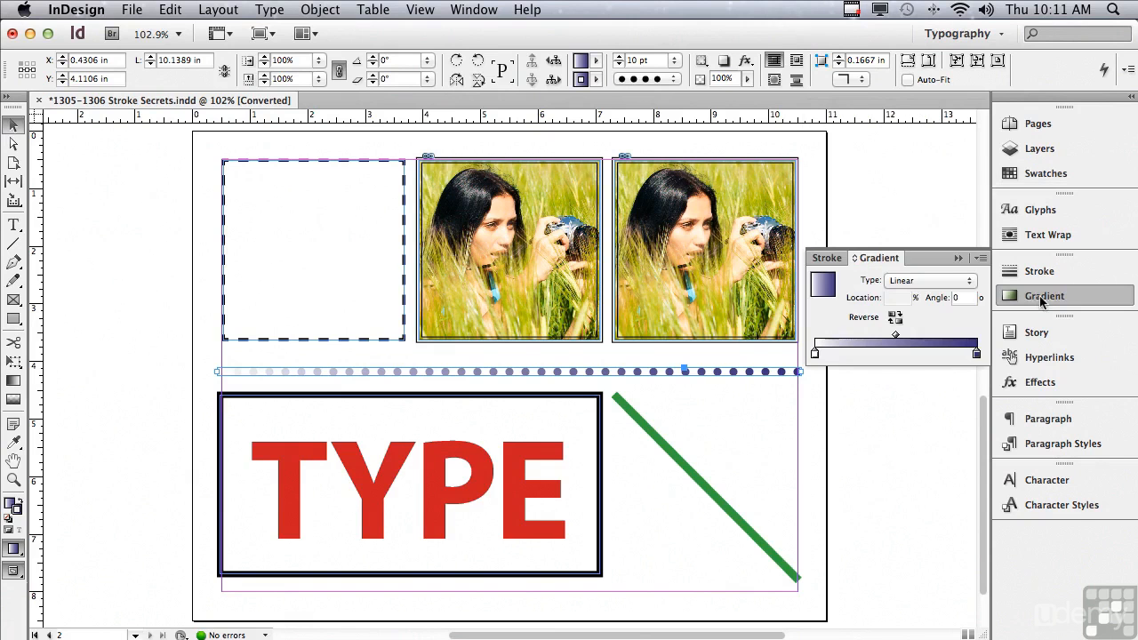
{"action": "double_click", "coordinate": [961, 298]}
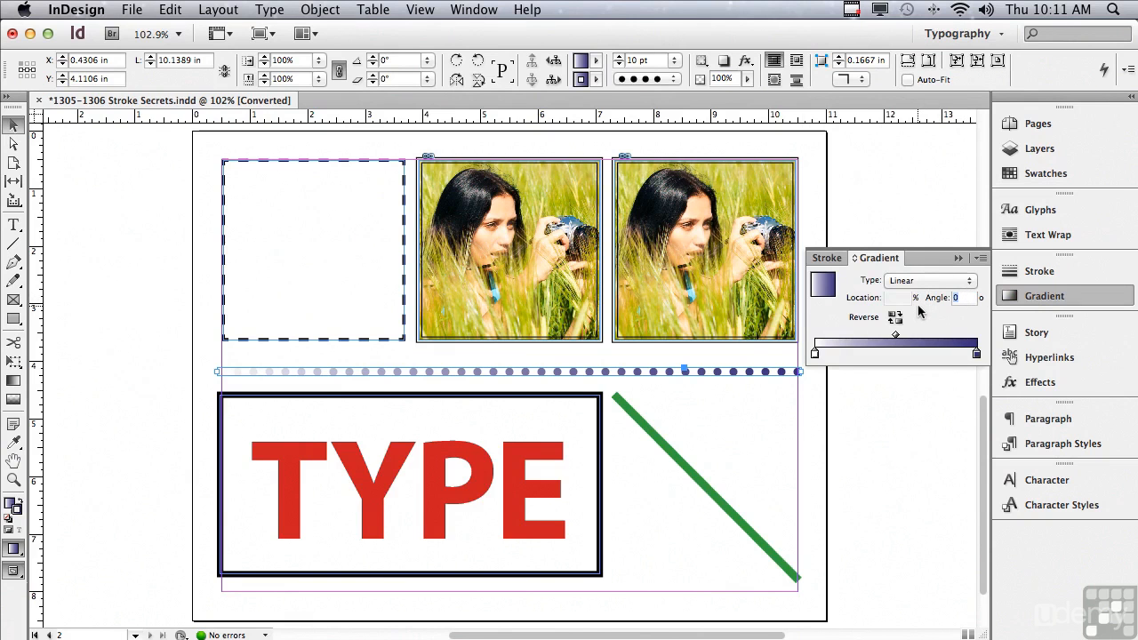
{"action": "type", "text": "180"}
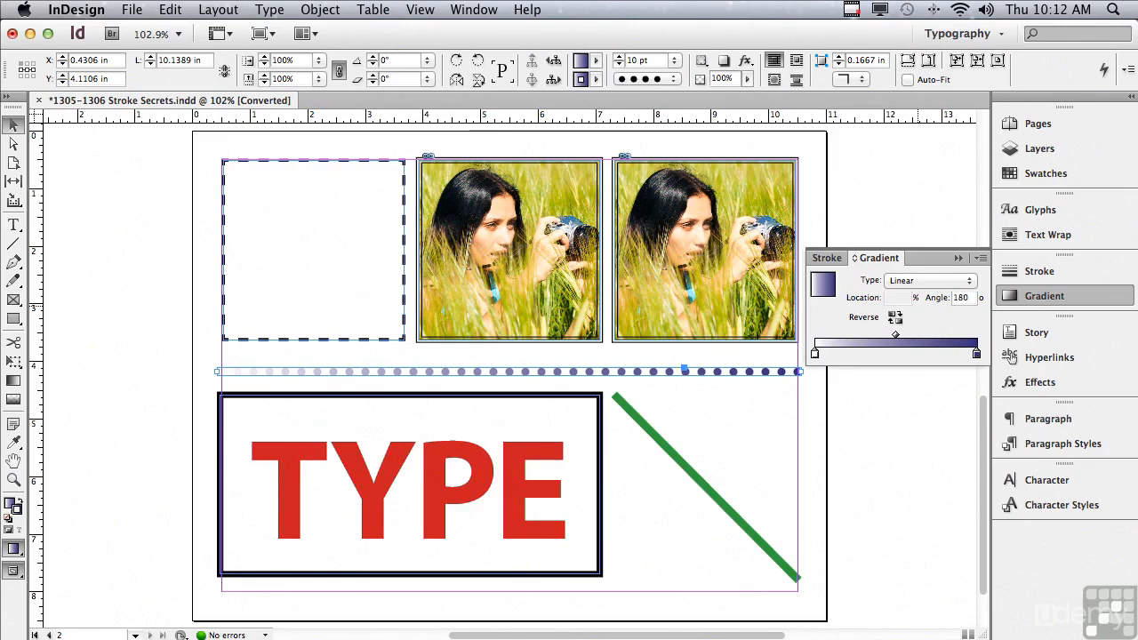
{"action": "key", "text": "Return"}
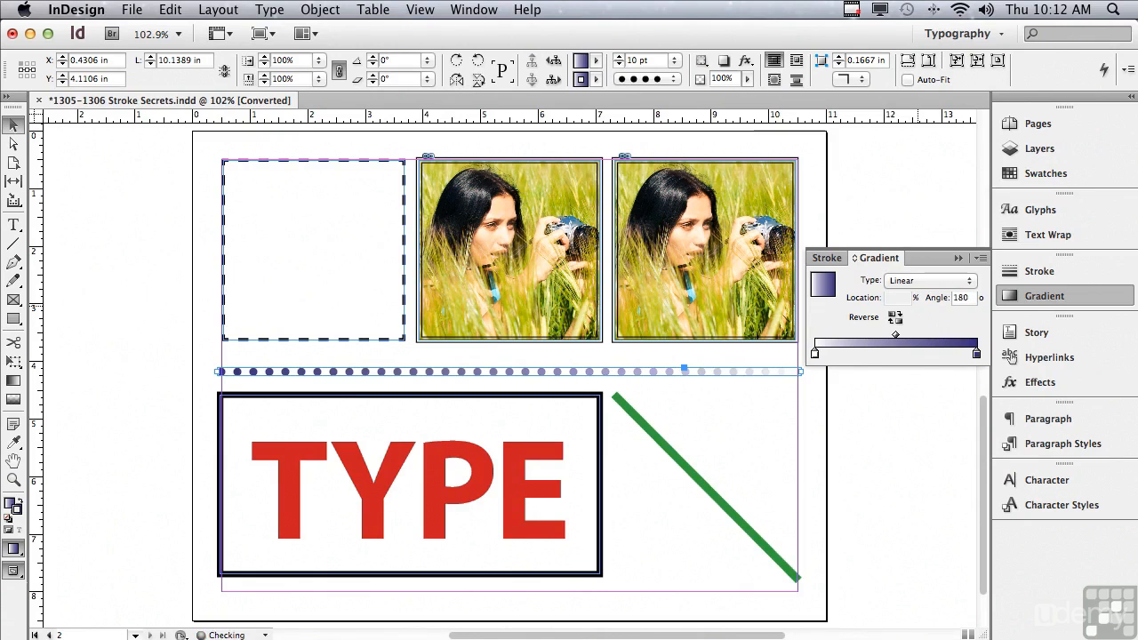
Step: Set the dotted line's stroke gap color to Dotted Gradient Fun
{"action": "left_click", "coordinate": [1031, 272]}
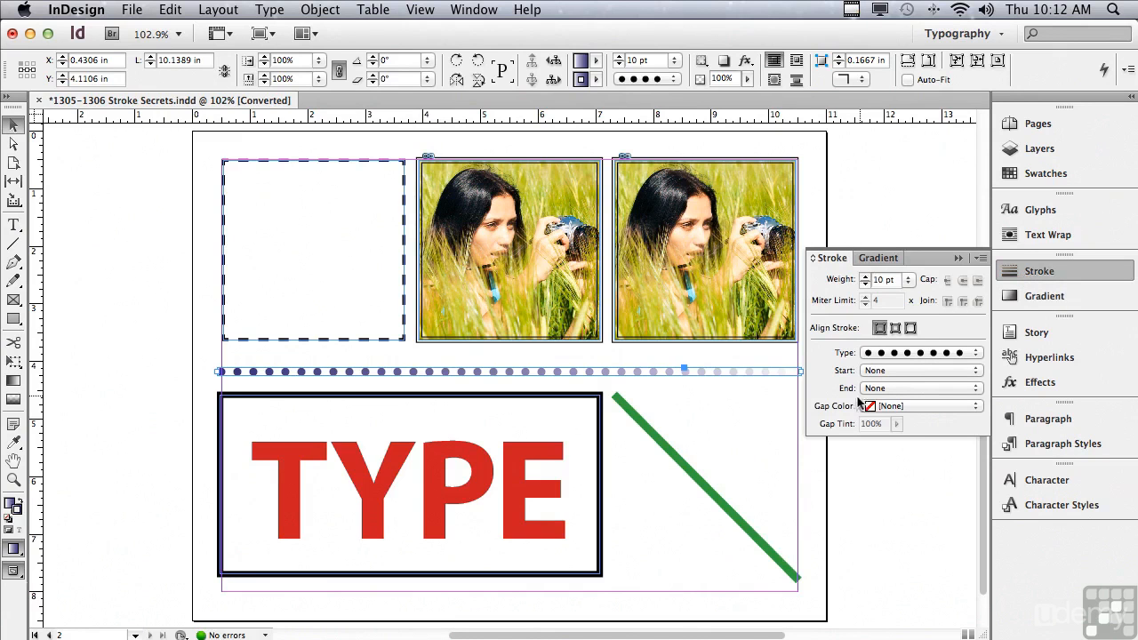
{"action": "left_click", "coordinate": [890, 408]}
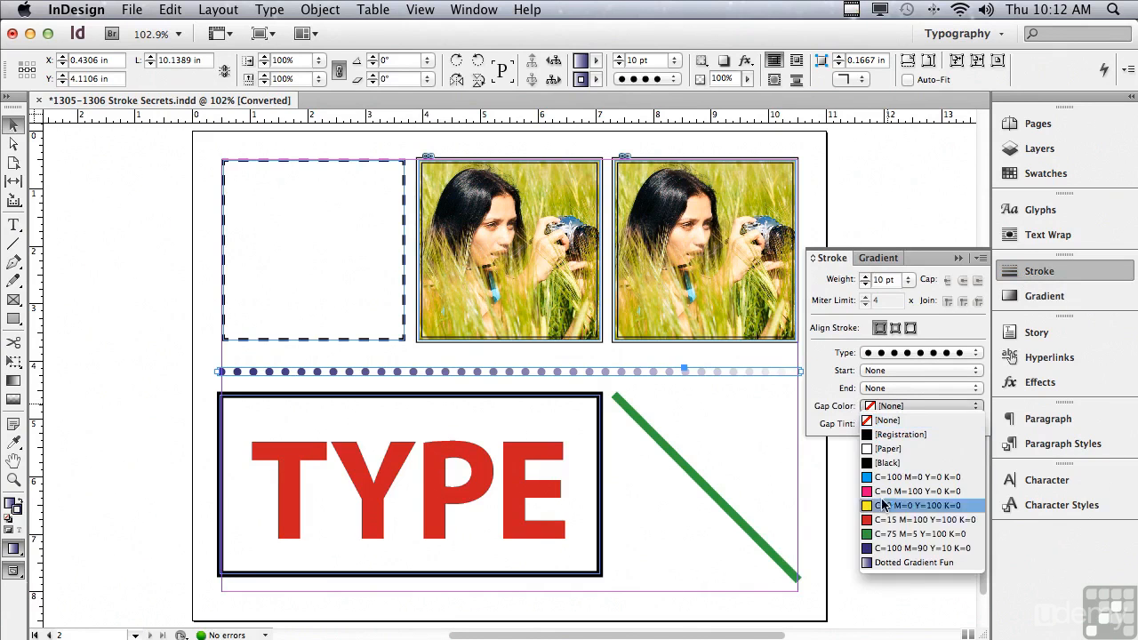
{"action": "left_click", "coordinate": [881, 562]}
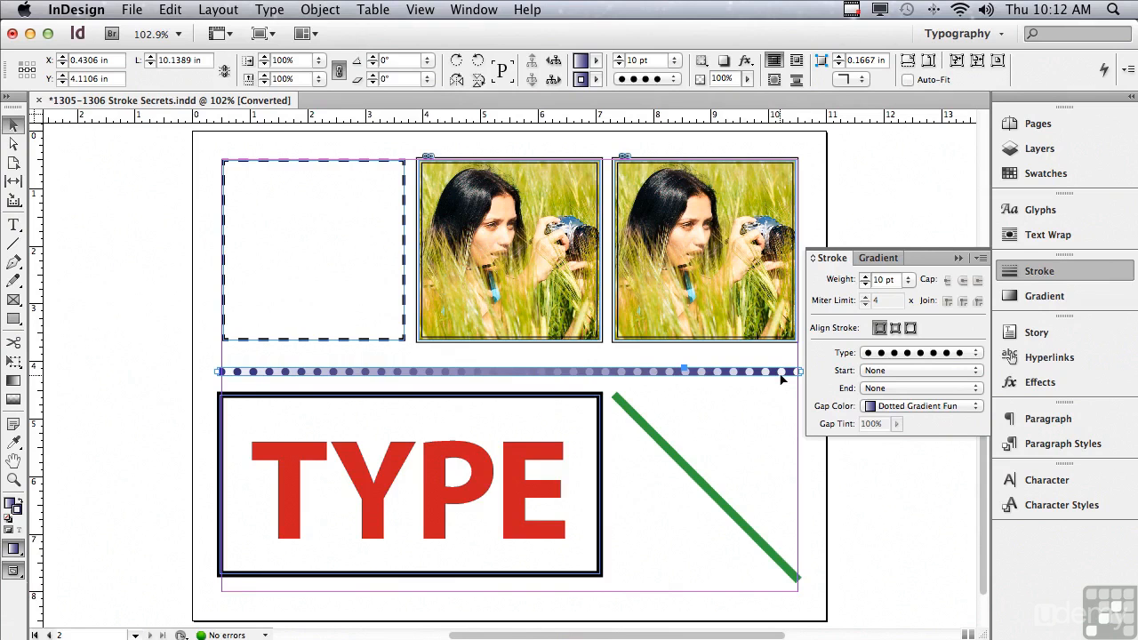
Step: Set the gap color of the left photo frame's triple-line stroke to [Paper]
{"action": "left_click", "coordinate": [13, 480]}
{"action": "left_click_drag", "start_coordinate": [407, 137], "coordinate": [893, 370]}
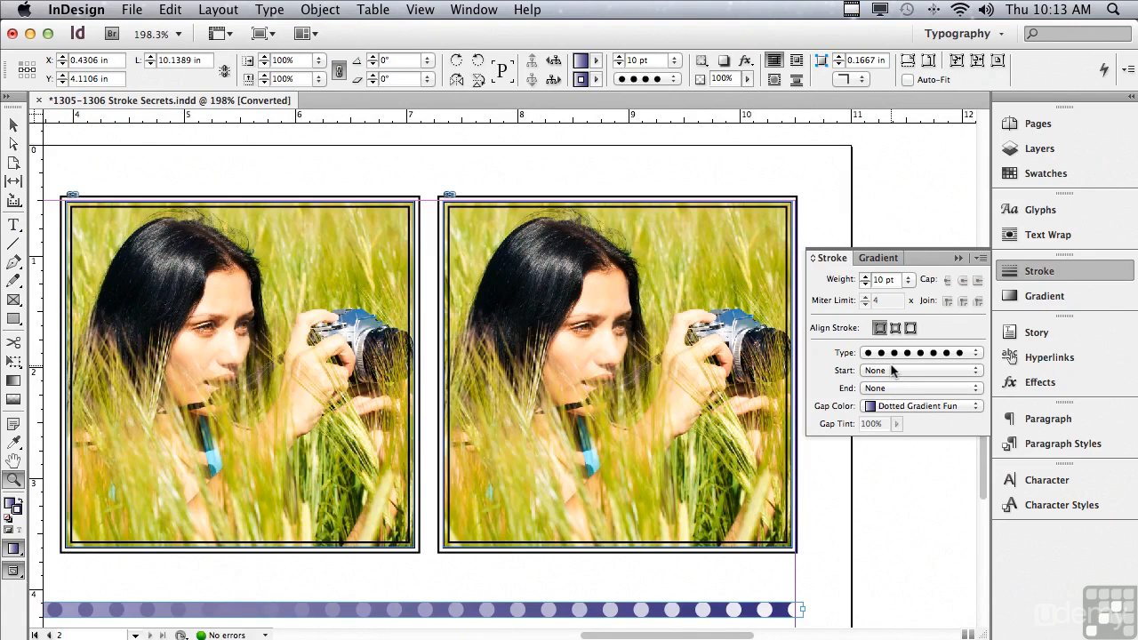
{"action": "left_click", "coordinate": [13, 124]}
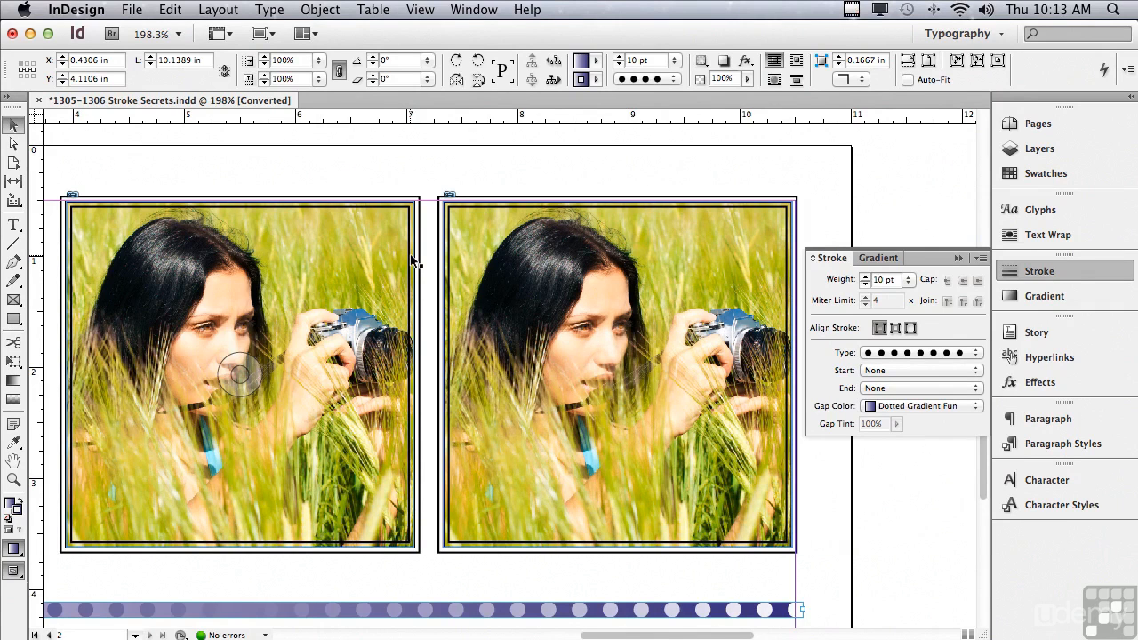
{"action": "left_click", "coordinate": [236, 265]}
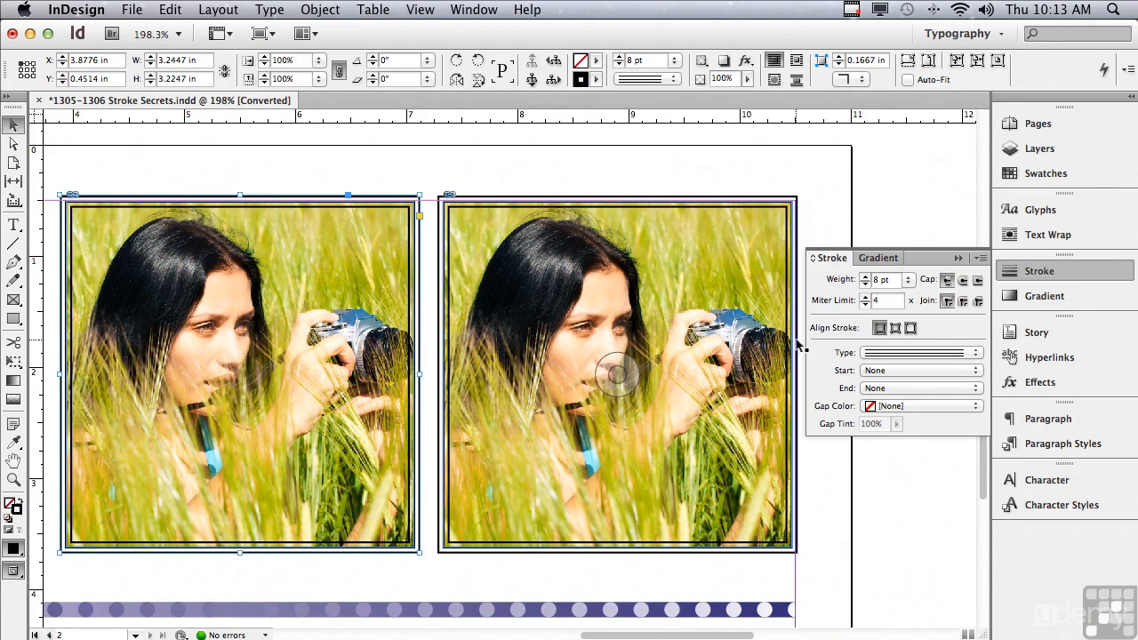
{"action": "left_click", "coordinate": [891, 407]}
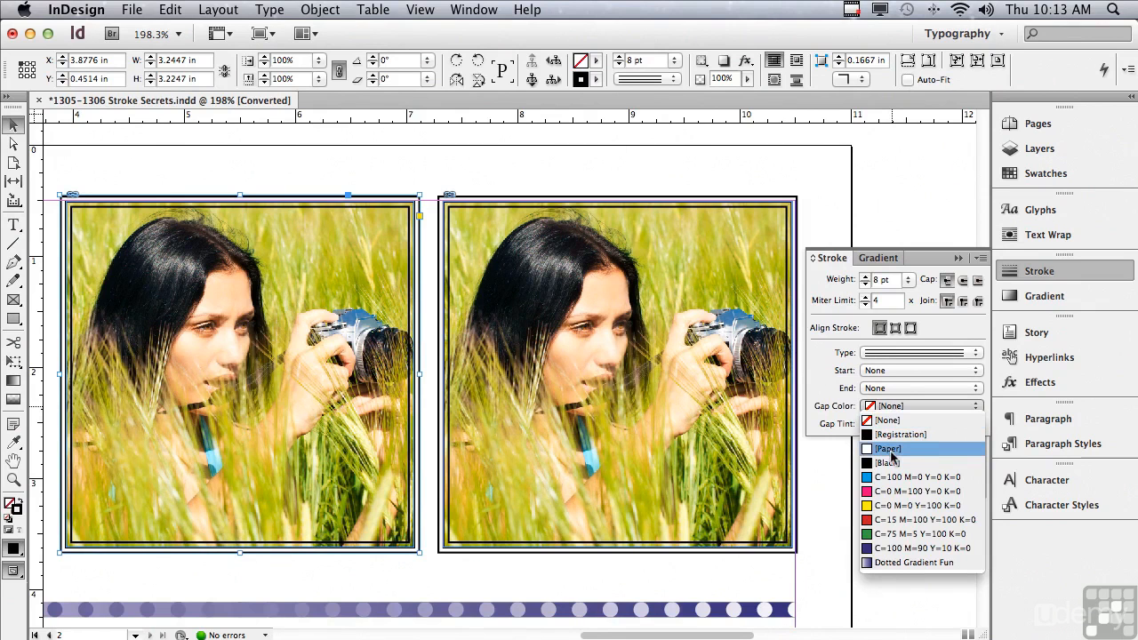
{"action": "left_click", "coordinate": [889, 450]}
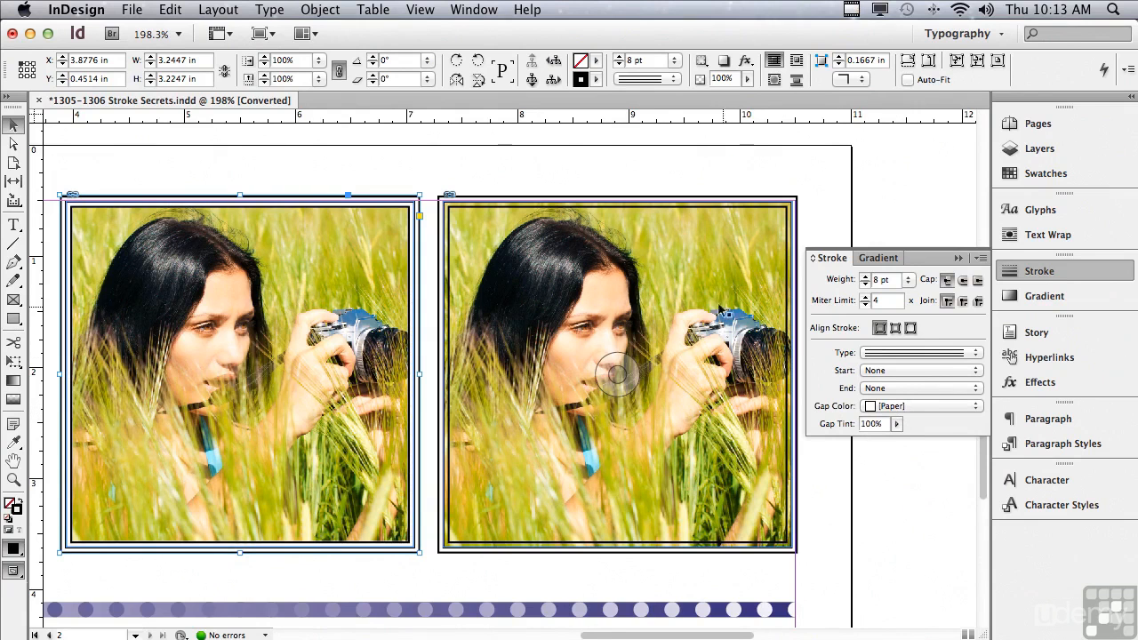
Step: Try aligning the right photo frame's stroke to the outside, and set its final alignment to the inside
{"action": "left_click", "coordinate": [650, 261]}
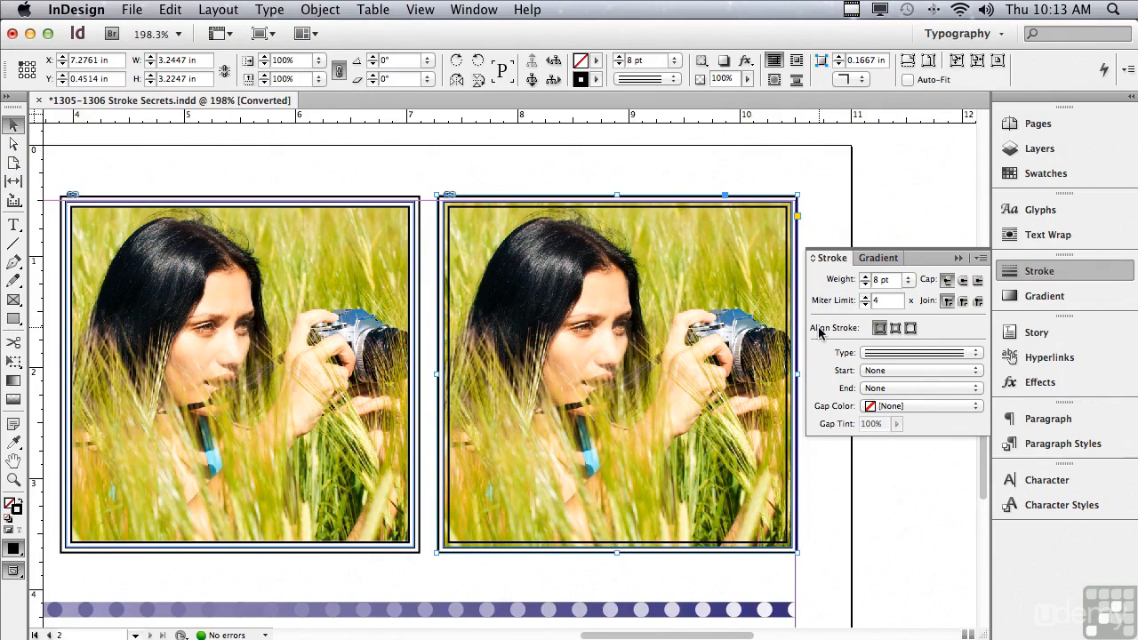
{"action": "left_click", "coordinate": [911, 329]}
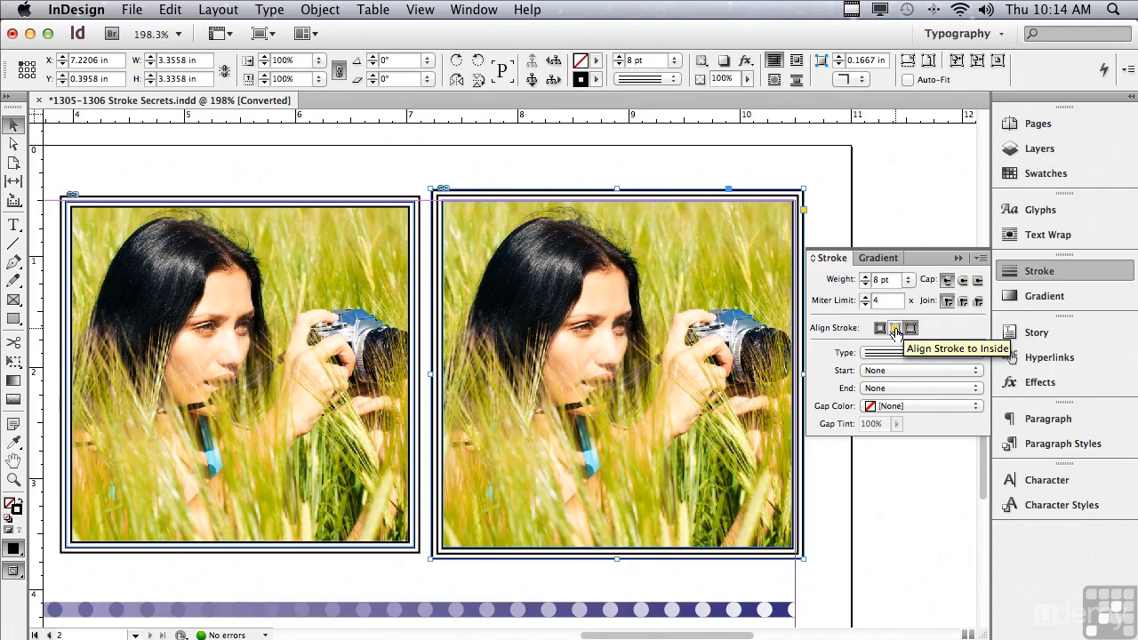
{"action": "left_click", "coordinate": [895, 329]}
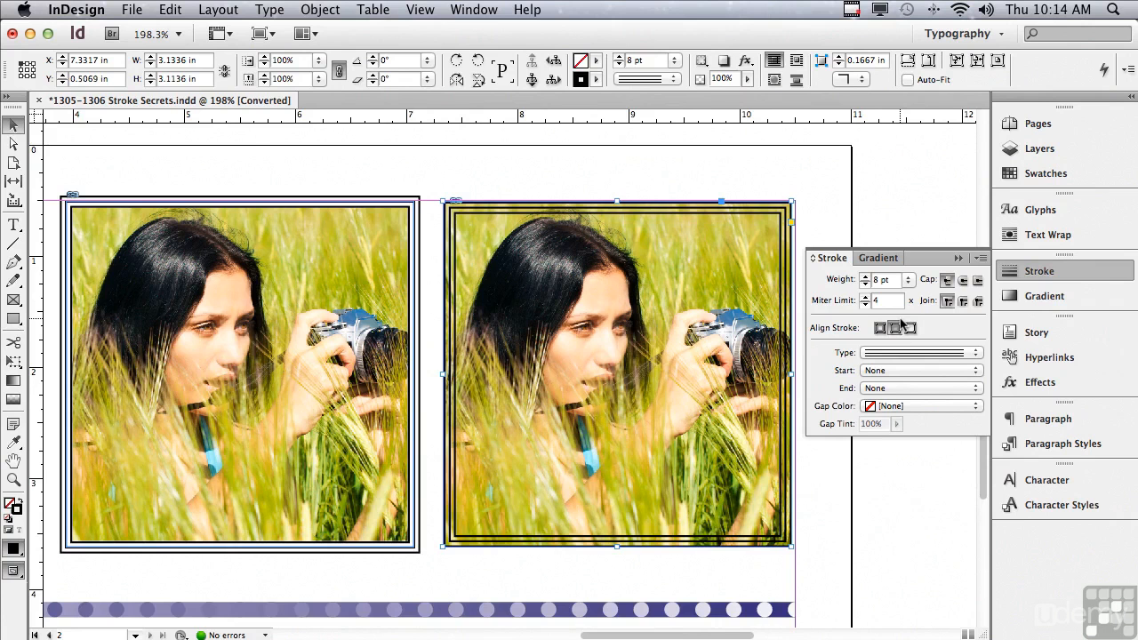
Step: Apply a 10 pt stroke to the red TYPE lettering inside its frame, targeting the text rather than the frame
{"action": "key", "text": "super+0"}
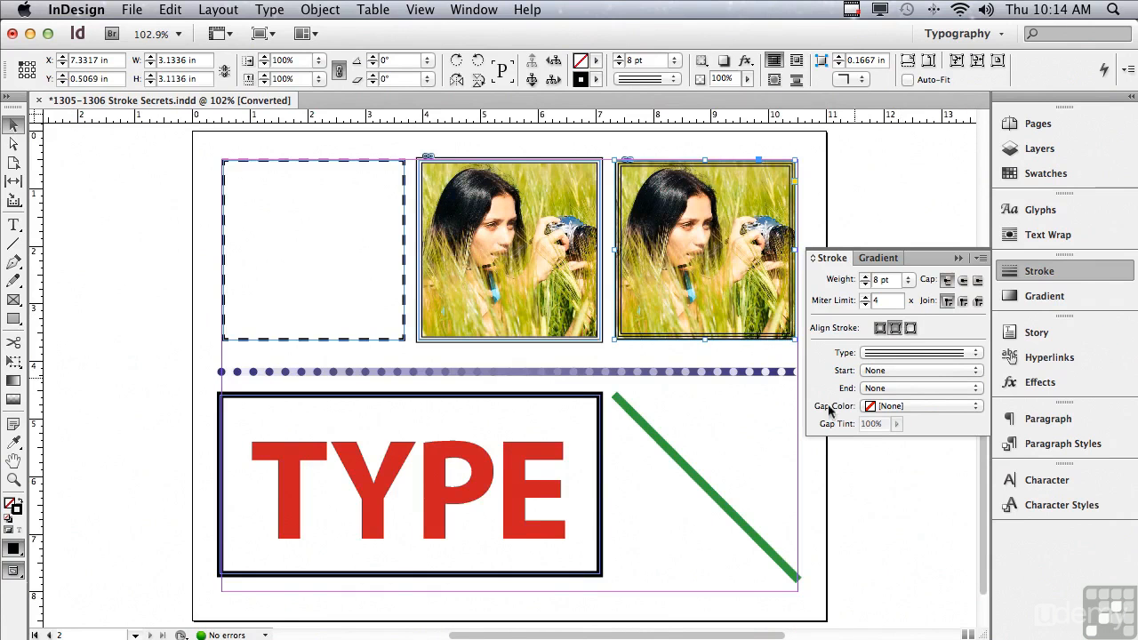
{"action": "left_click", "coordinate": [437, 482]}
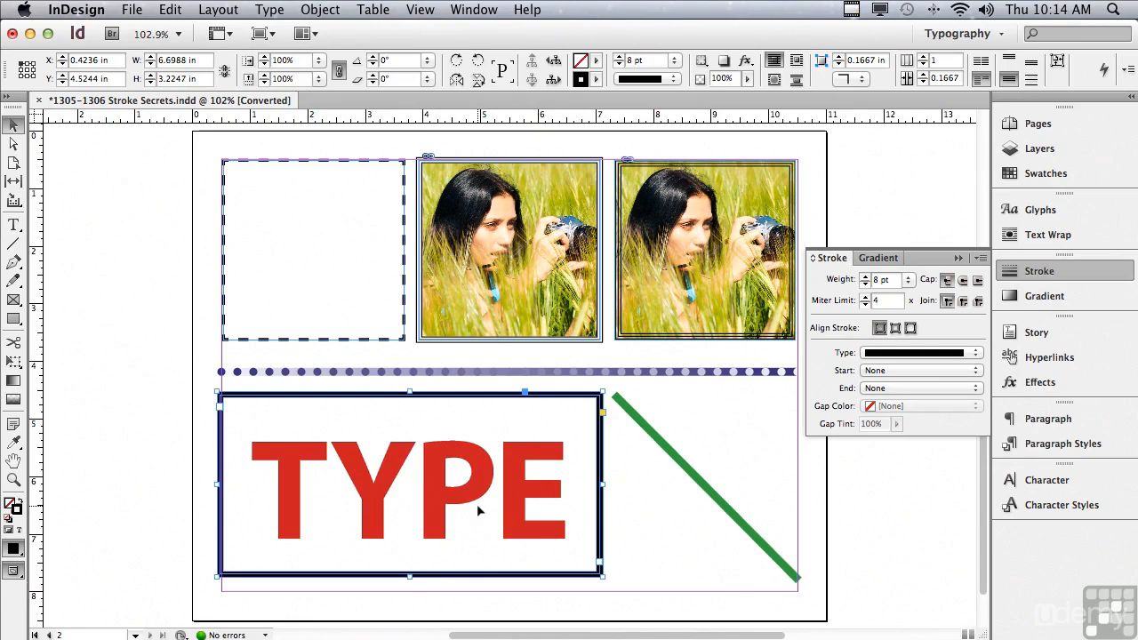
{"action": "left_click", "coordinate": [1035, 176]}
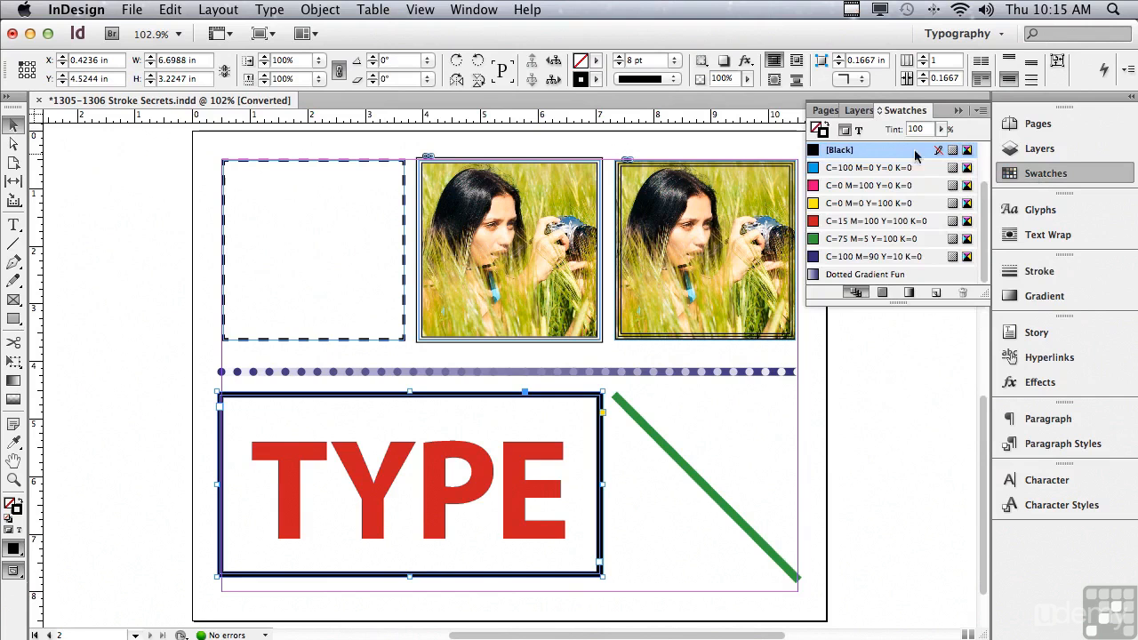
{"action": "left_click", "coordinate": [859, 132]}
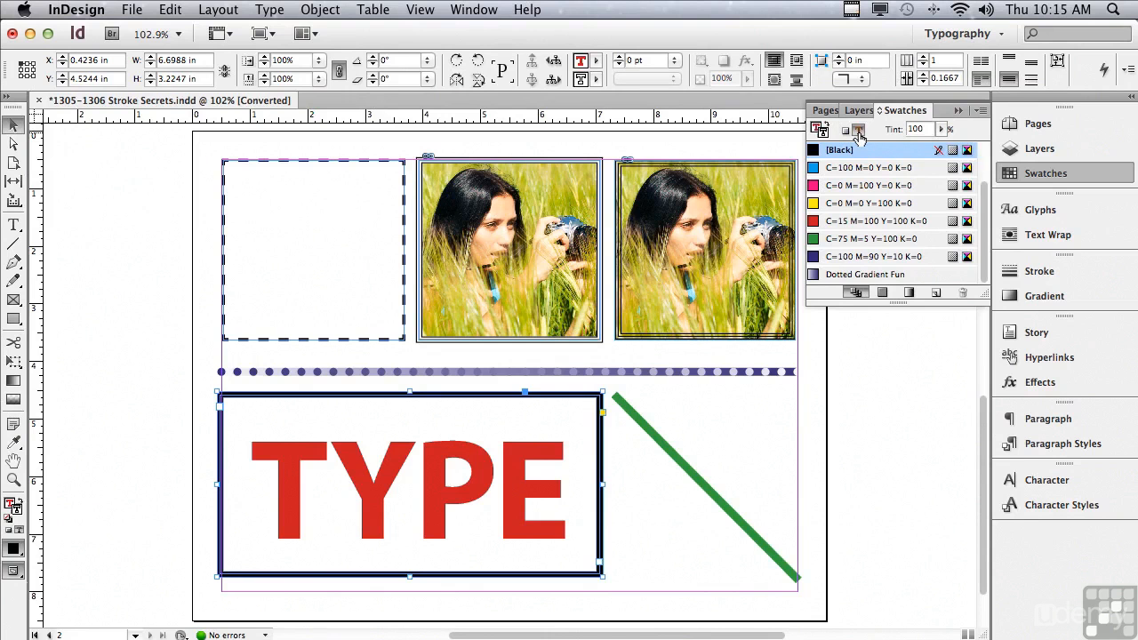
{"action": "left_click", "coordinate": [1039, 271]}
{"action": "left_click", "coordinate": [908, 281]}
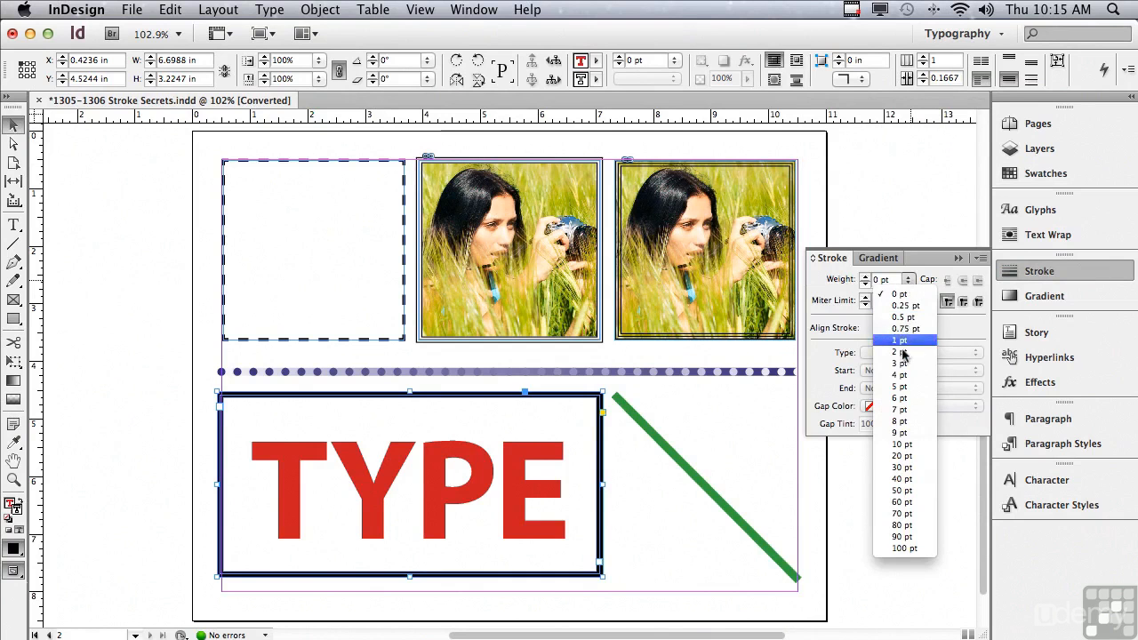
{"action": "left_click", "coordinate": [895, 445]}
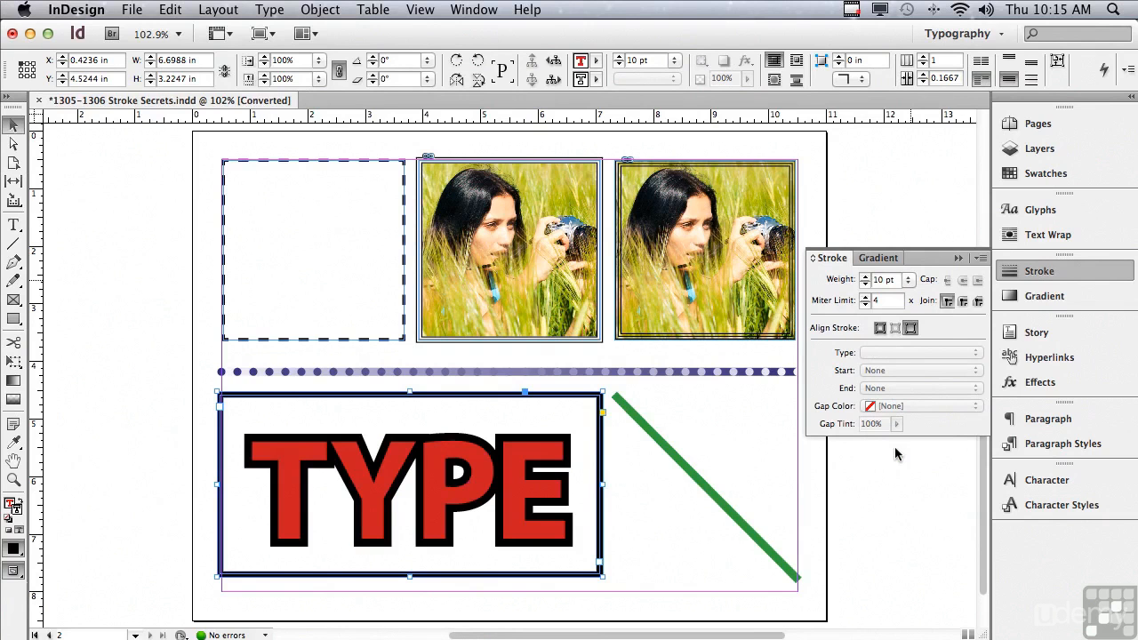
Step: Increase the TYPE lettering's stroke weight to 17 pt
{"action": "left_click", "coordinate": [865, 277]}
{"action": "left_click", "coordinate": [865, 277]}
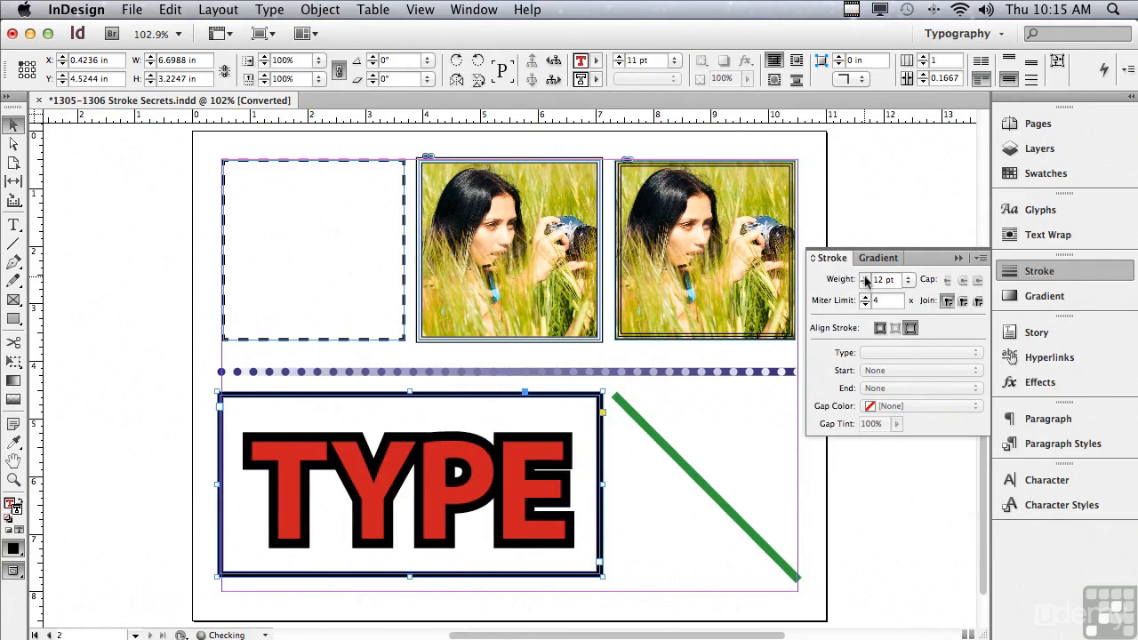
{"action": "left_click", "coordinate": [866, 277]}
{"action": "left_click", "coordinate": [866, 276]}
{"action": "left_click", "coordinate": [865, 276]}
{"action": "left_click", "coordinate": [866, 277]}
{"action": "left_click", "coordinate": [866, 276]}
{"action": "left_click", "coordinate": [865, 282]}
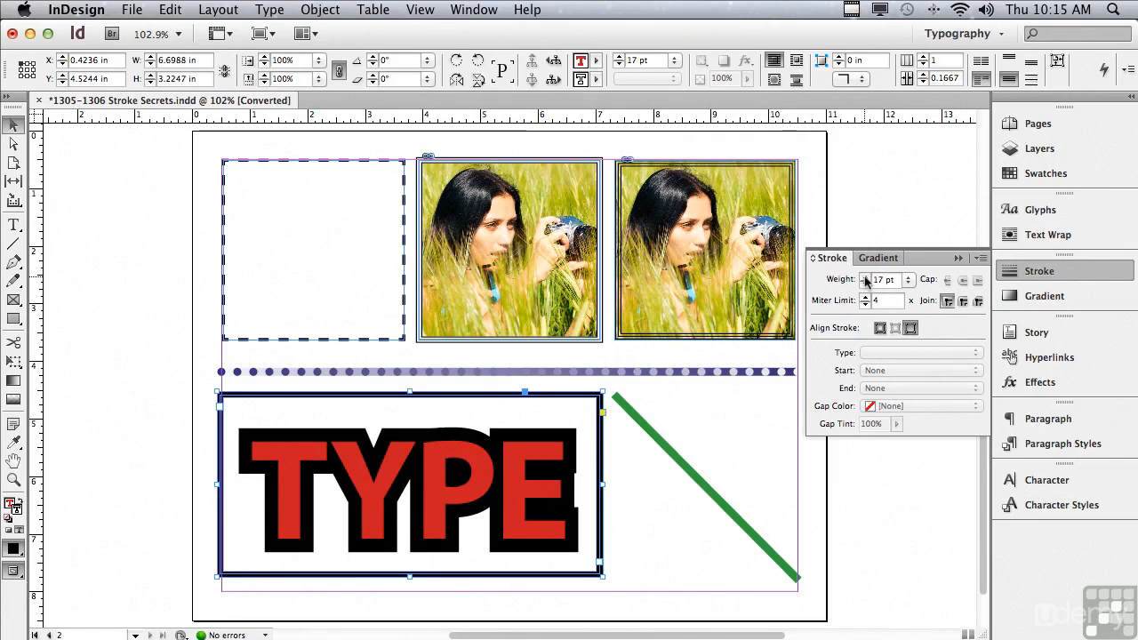
Step: With the green diagonal line selected, start a new custom stroke style and set its type to Stripe
{"action": "left_click", "coordinate": [711, 493]}
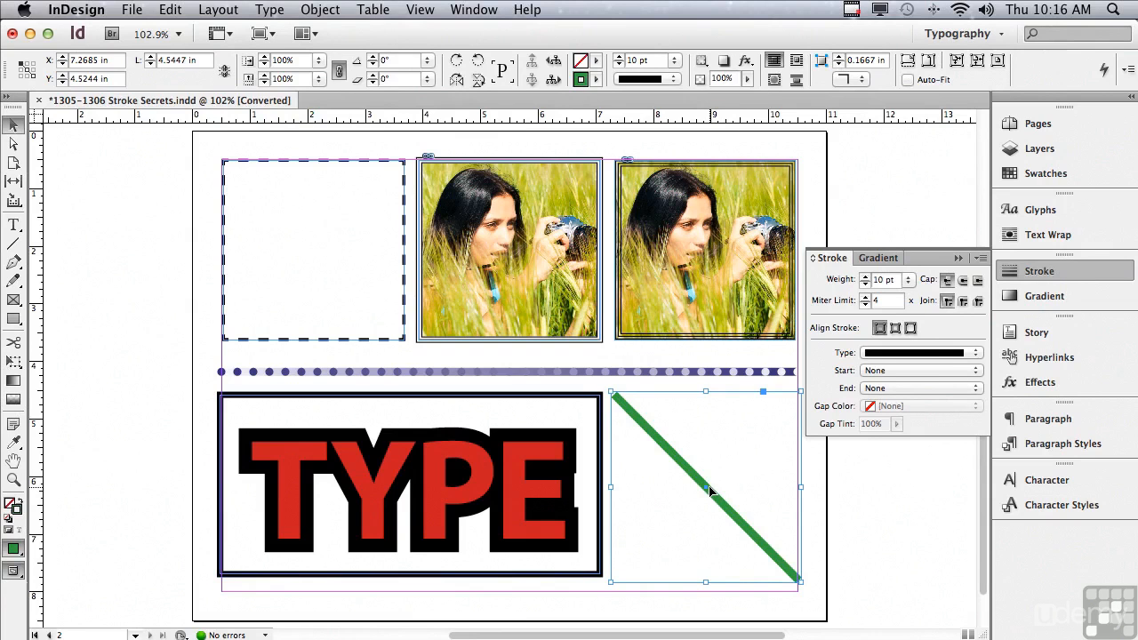
{"action": "left_click", "coordinate": [980, 258]}
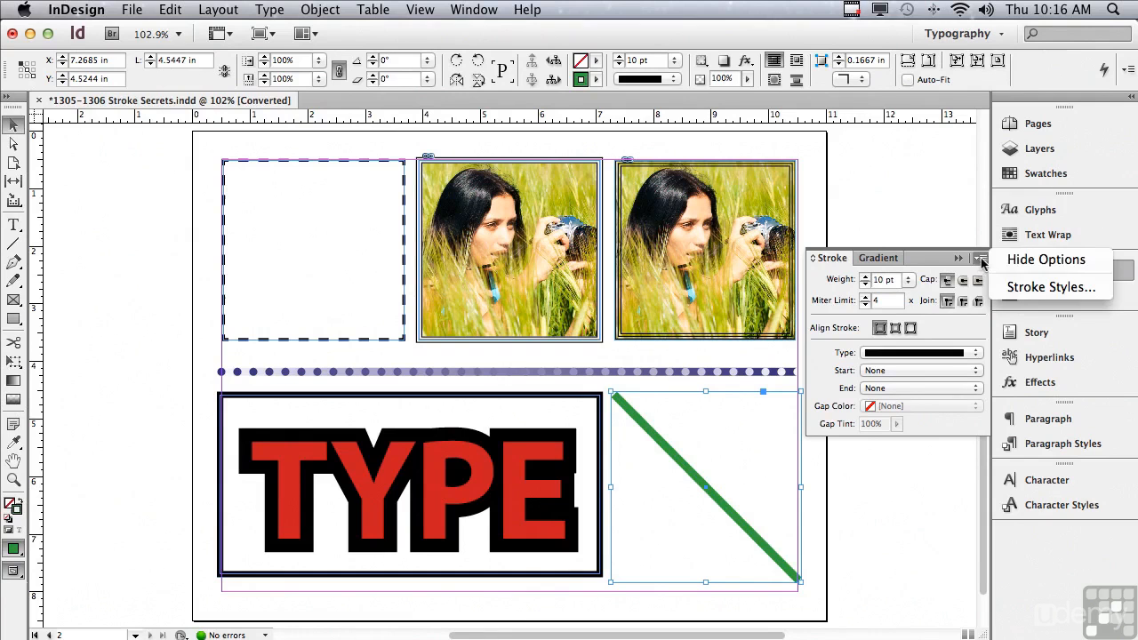
{"action": "left_click", "coordinate": [1019, 293]}
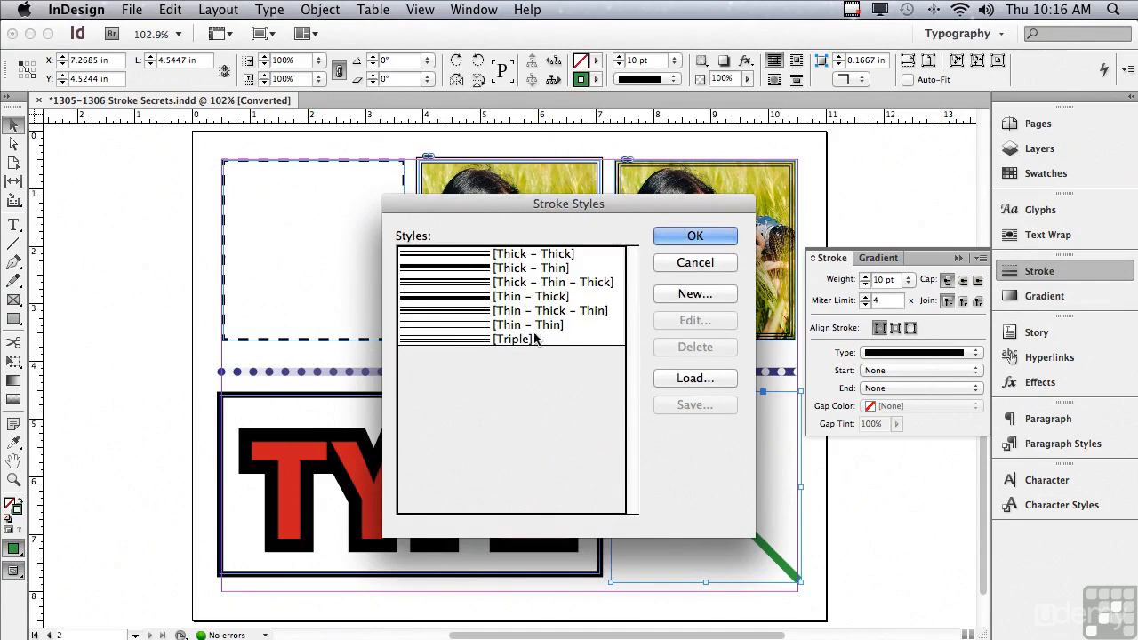
{"action": "left_click", "coordinate": [669, 294]}
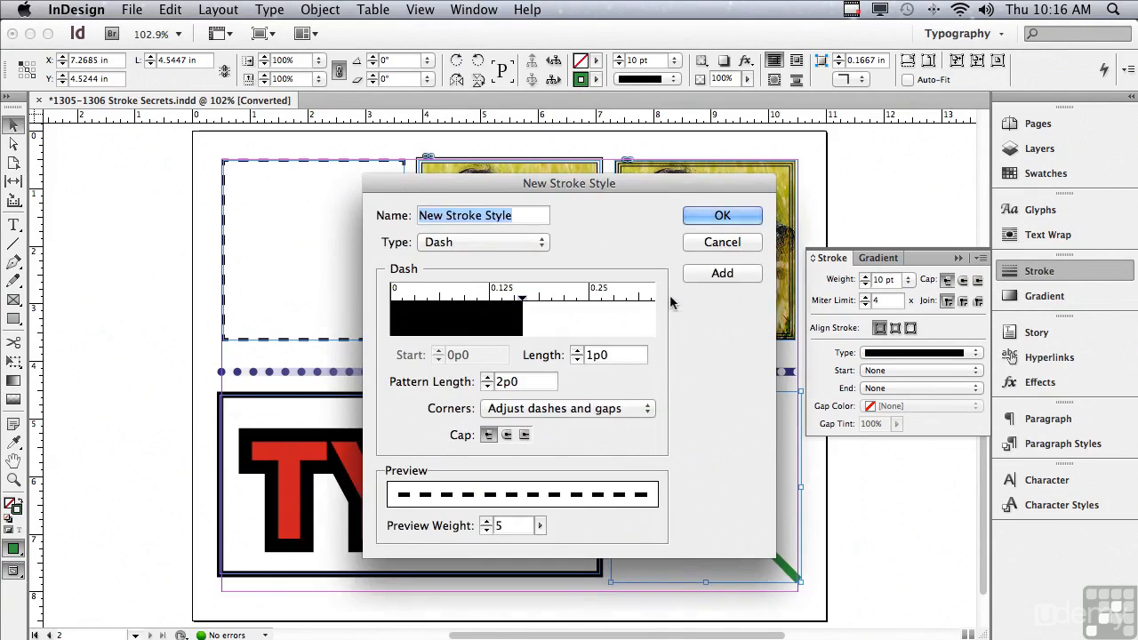
{"action": "left_click", "coordinate": [433, 242]}
{"action": "left_click", "coordinate": [442, 228]}
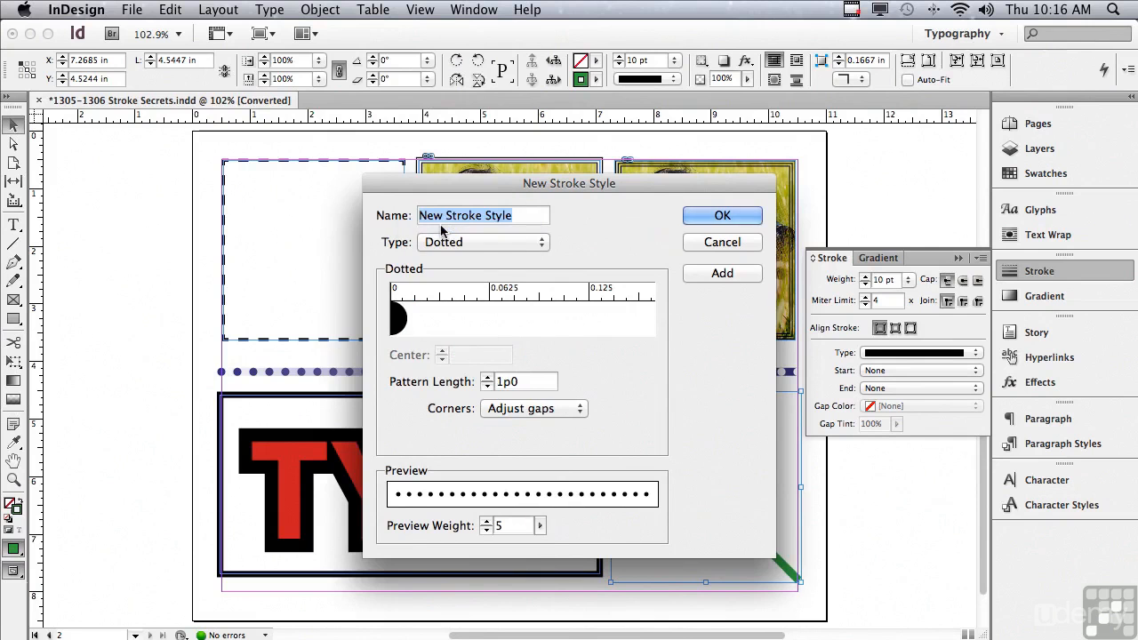
{"action": "left_click", "coordinate": [444, 244]}
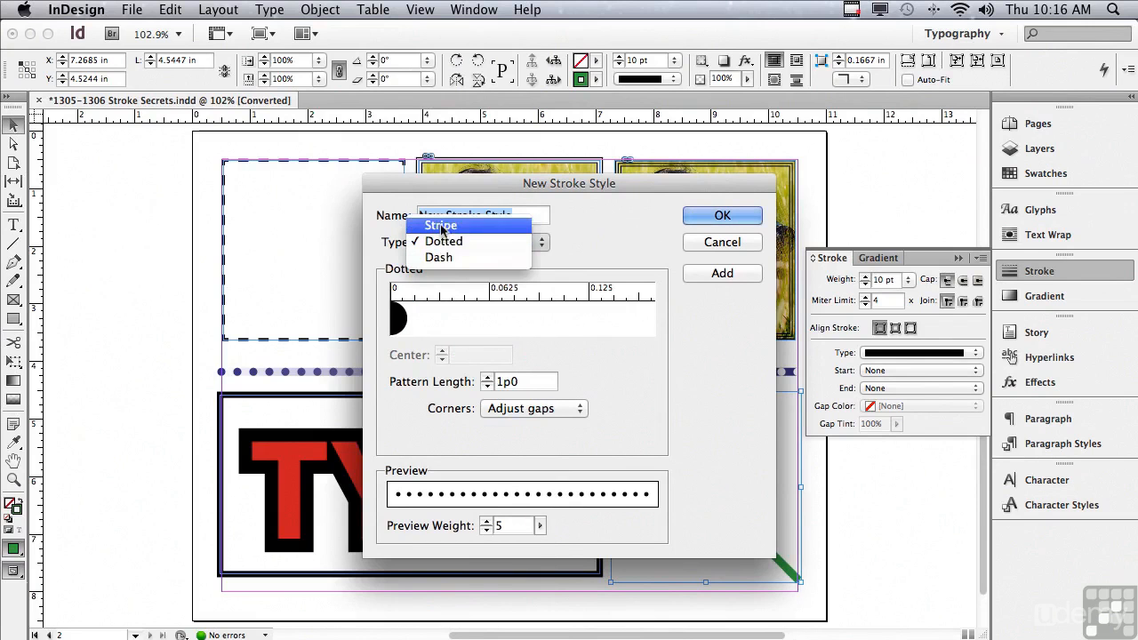
{"action": "left_click", "coordinate": [442, 227]}
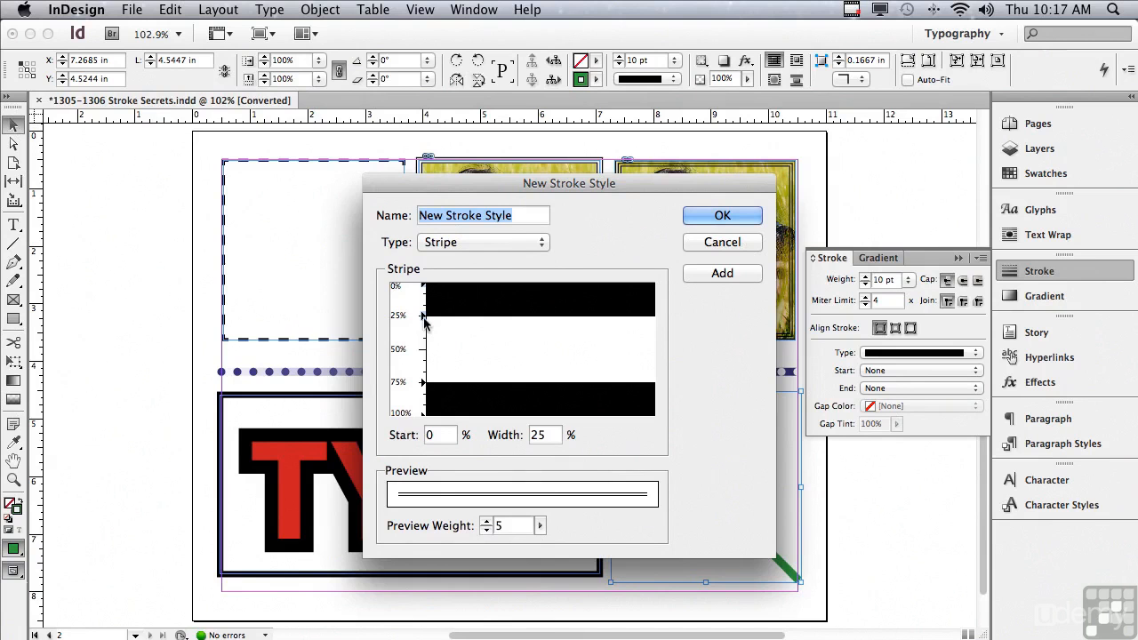
Step: Narrow both outer stripes to 15% width and add a middle stripe starting at 25% with a 50% width
{"action": "left_click_drag", "start_coordinate": [423, 317], "coordinate": [424, 304]}
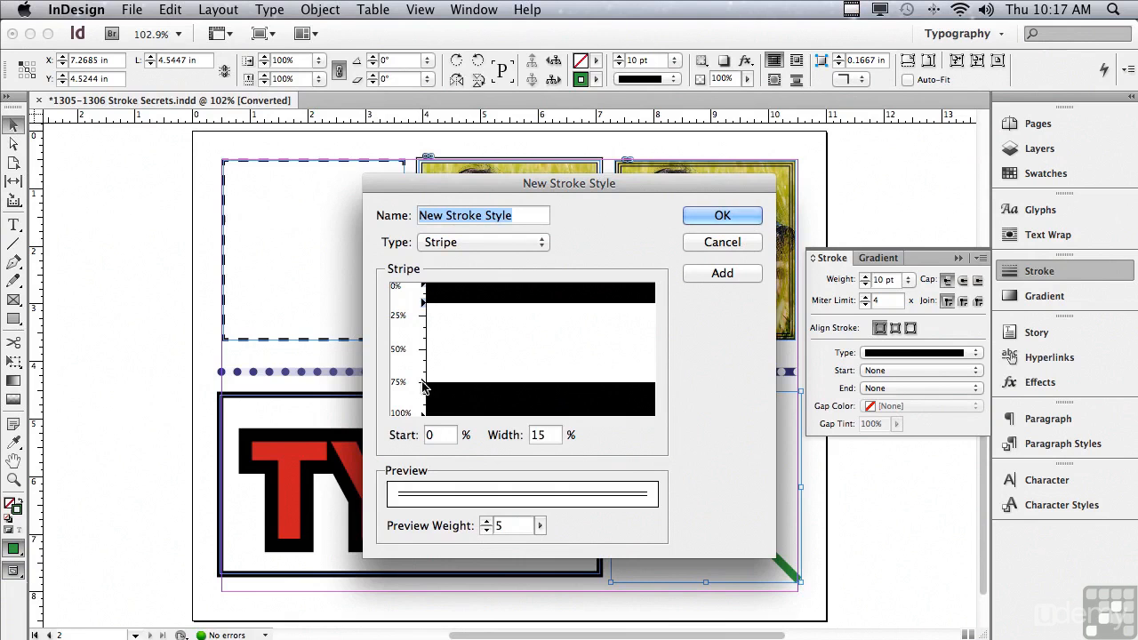
{"action": "left_click_drag", "start_coordinate": [423, 387], "coordinate": [424, 400]}
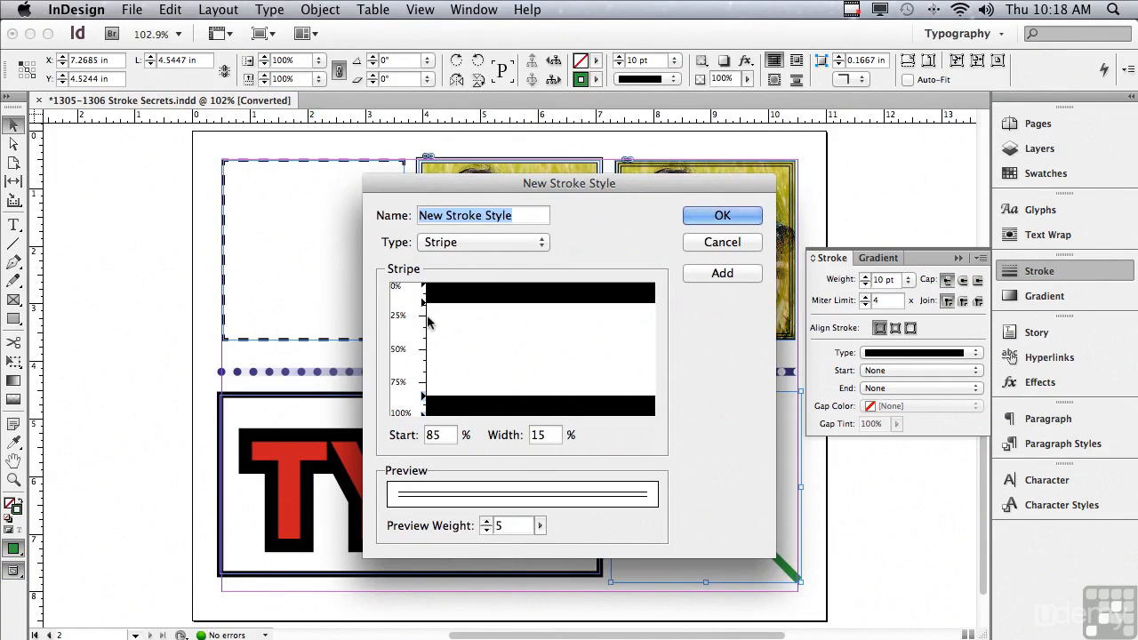
{"action": "left_click_drag", "start_coordinate": [427, 315], "coordinate": [436, 388]}
{"action": "left_click_drag", "start_coordinate": [425, 316], "coordinate": [425, 324]}
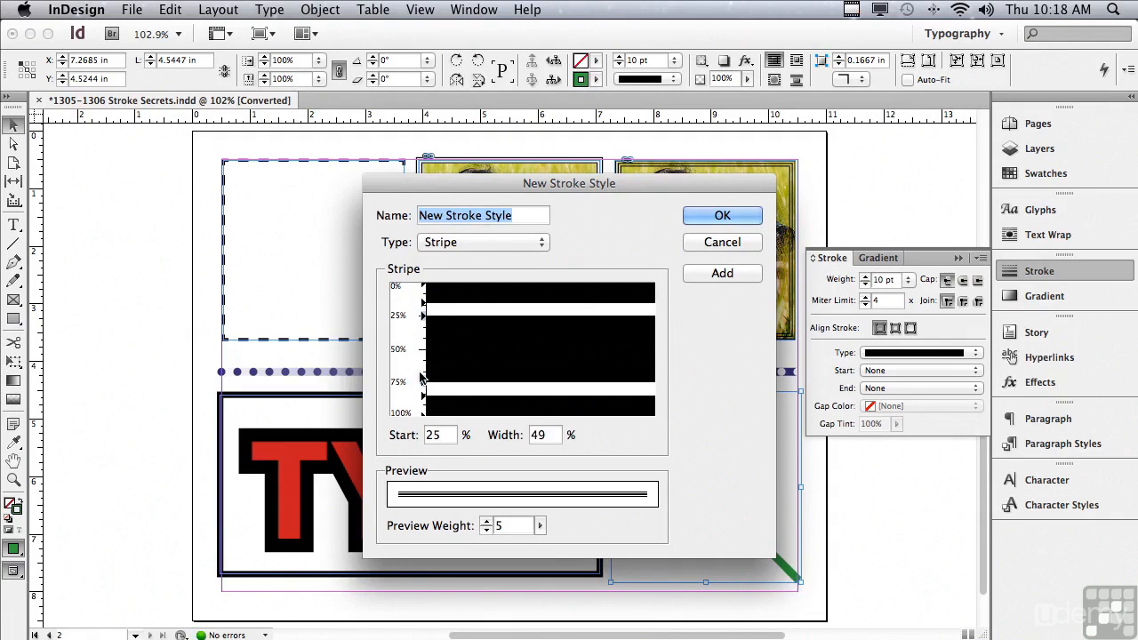
{"action": "left_click_drag", "start_coordinate": [425, 384], "coordinate": [425, 388]}
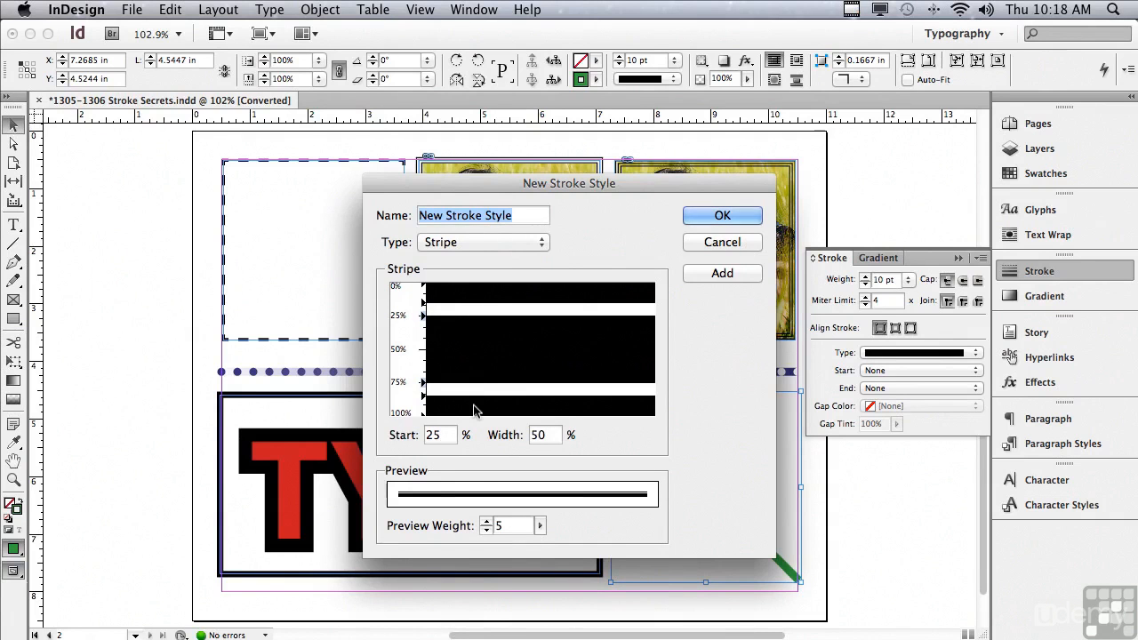
Step: Raise the preview weight of the new stripe stroke style to 18
{"action": "left_click", "coordinate": [485, 522]}
{"action": "left_click", "coordinate": [487, 522]}
{"action": "left_click", "coordinate": [486, 522]}
{"action": "left_click", "coordinate": [485, 522]}
{"action": "left_click", "coordinate": [485, 522]}
{"action": "left_click", "coordinate": [485, 522]}
{"action": "left_click", "coordinate": [485, 522]}
{"action": "left_click", "coordinate": [486, 522]}
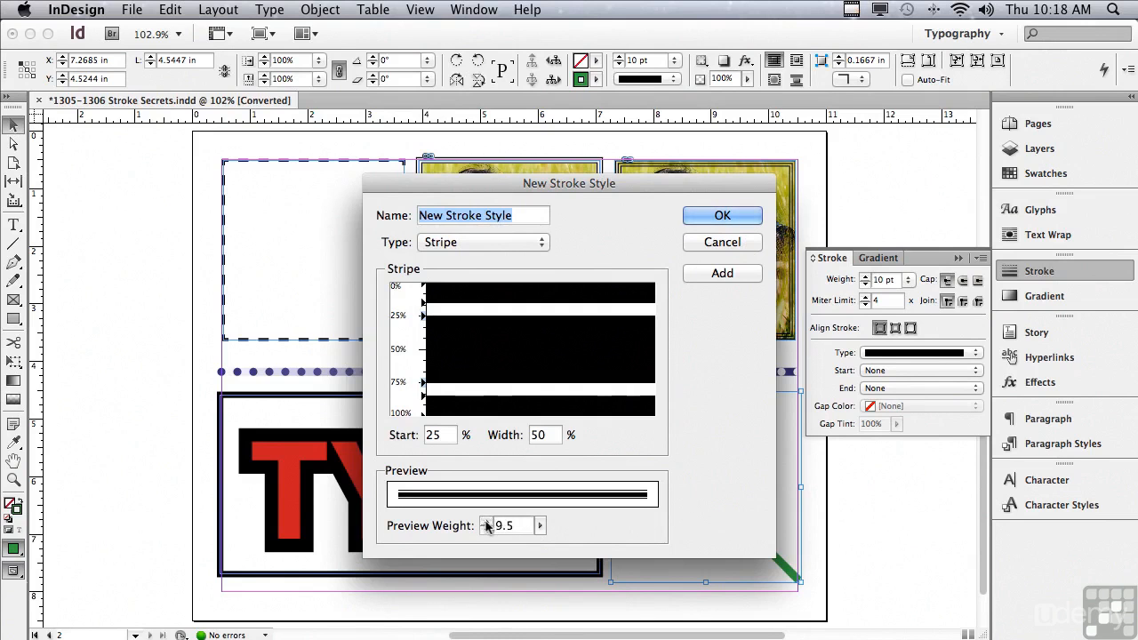
{"action": "left_click", "coordinate": [486, 522]}
{"action": "left_click", "coordinate": [486, 522]}
{"action": "left_click", "coordinate": [485, 522]}
{"action": "left_click", "coordinate": [485, 522]}
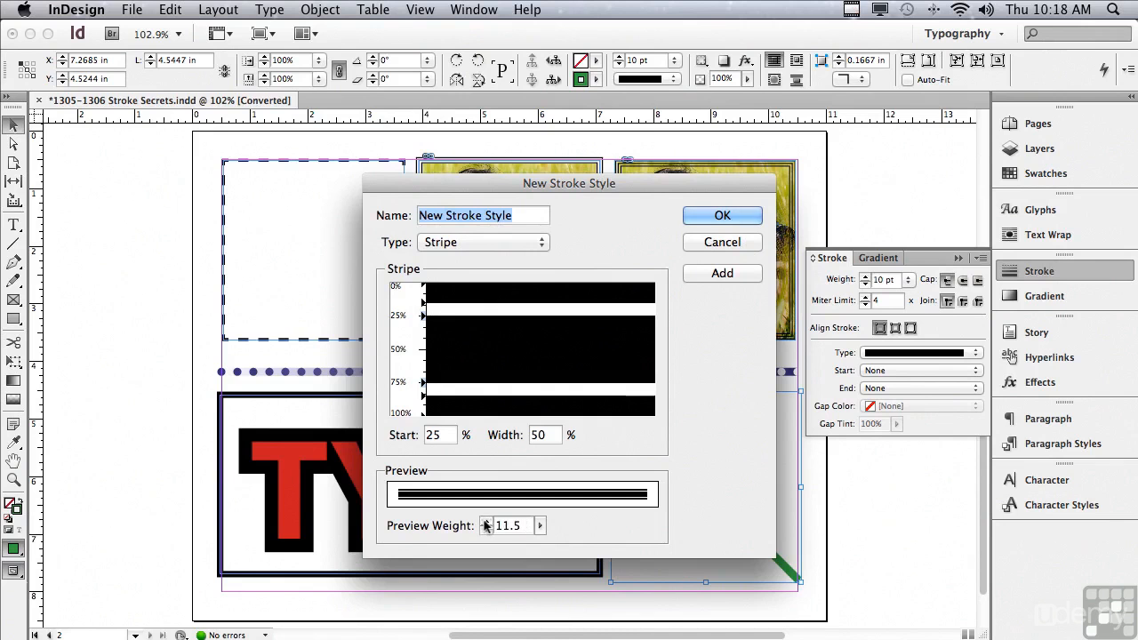
{"action": "left_click", "coordinate": [486, 522]}
{"action": "left_click", "coordinate": [485, 522]}
{"action": "left_click", "coordinate": [485, 522]}
{"action": "left_click", "coordinate": [485, 522]}
{"action": "left_click_drag", "start_coordinate": [540, 526], "coordinate": [555, 550]}
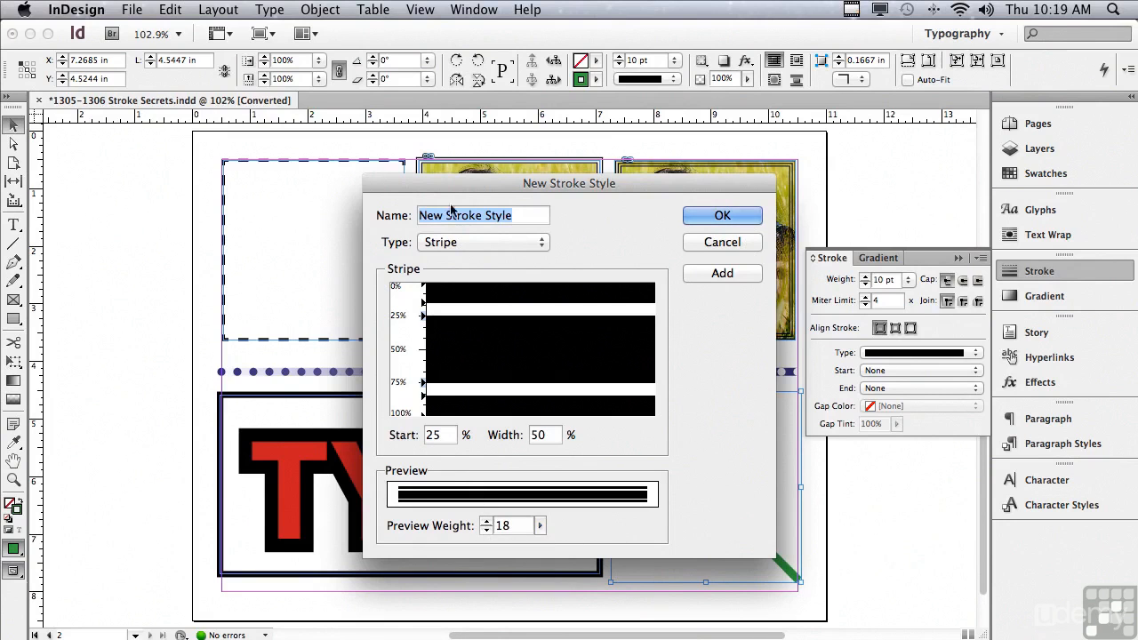
Step: Name the stroke style "Very Thin Very Thick Very Thin" and save it to the document's stroke styles
{"action": "type", "text": "Very"}
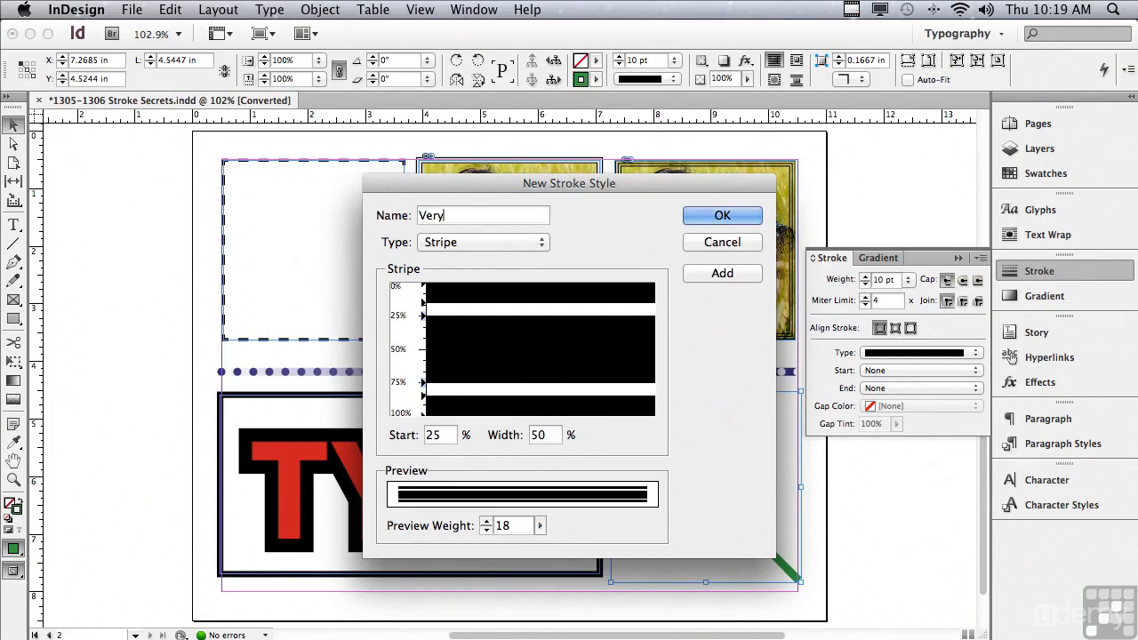
{"action": "type", "text": " Thin Very Thick Very"}
{"action": "type", "text": "Thin"}
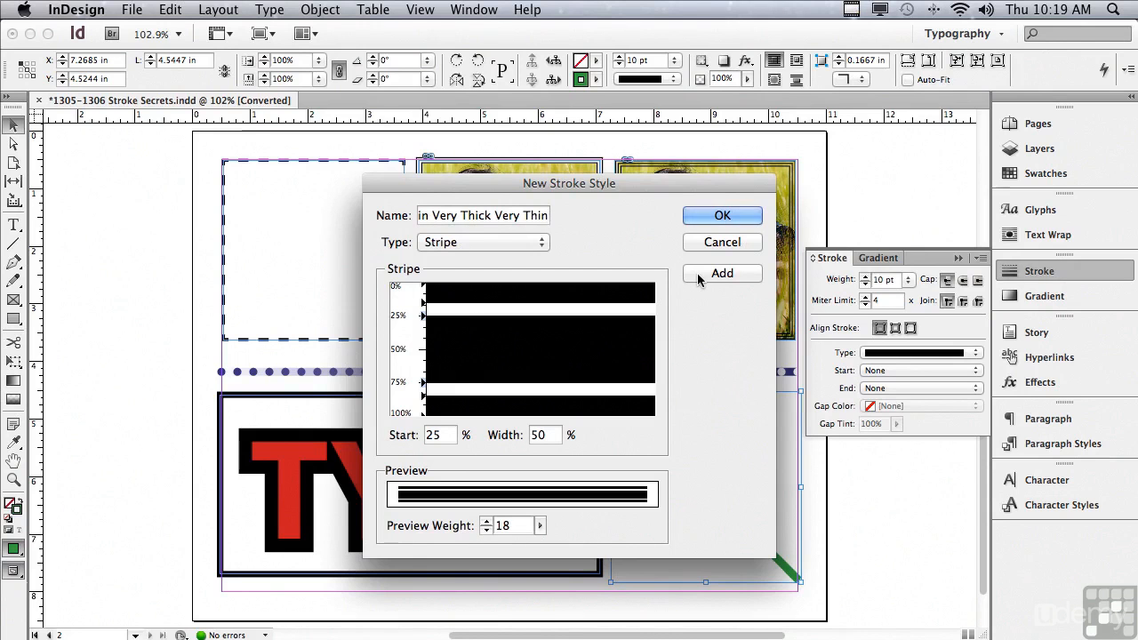
{"action": "left_click", "coordinate": [701, 219]}
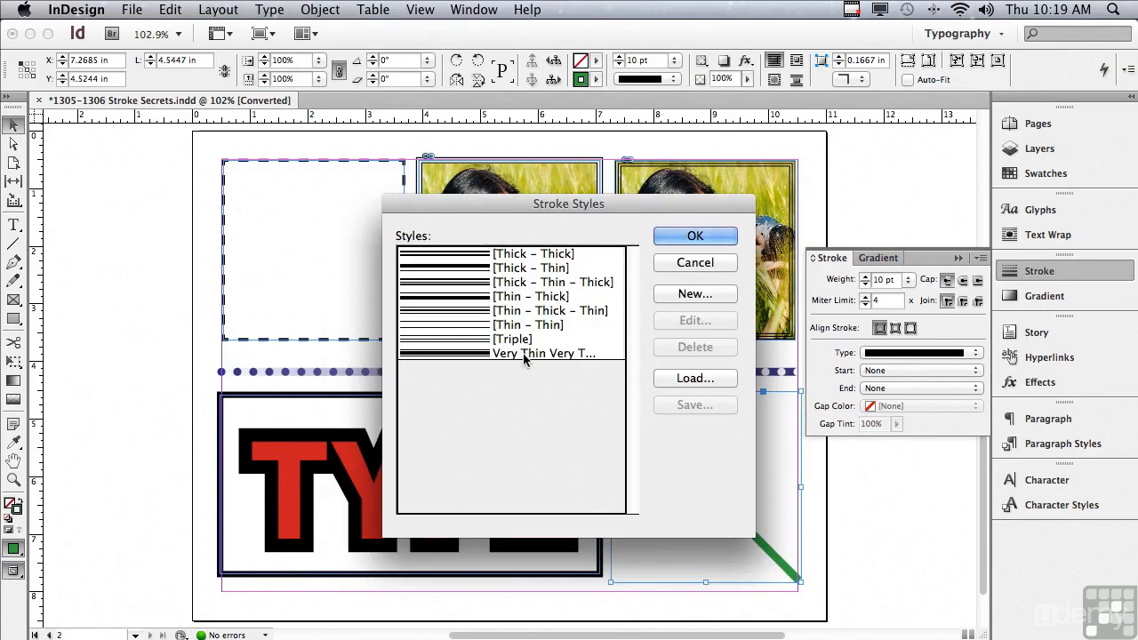
{"action": "left_click", "coordinate": [727, 237]}
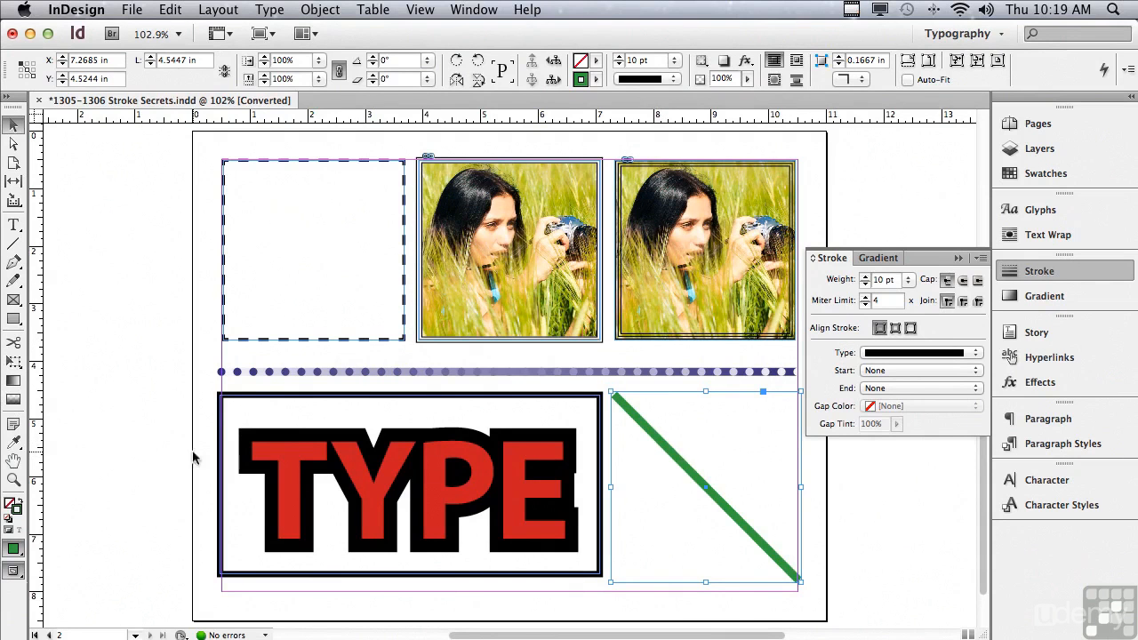
Step: Set the green diagonal line's stroke weight to 20 pt and apply the custom Very Thin Very Thick Very Thin stroke type
{"action": "left_click", "coordinate": [13, 479]}
{"action": "mouse_move", "coordinate": [593, 377]}
{"action": "left_mouse_down"}
{"action": "mouse_move", "coordinate": [618, 419]}
{"action": "mouse_move", "coordinate": [688, 477]}
{"action": "mouse_move", "coordinate": [872, 596]}
{"action": "left_mouse_up"}
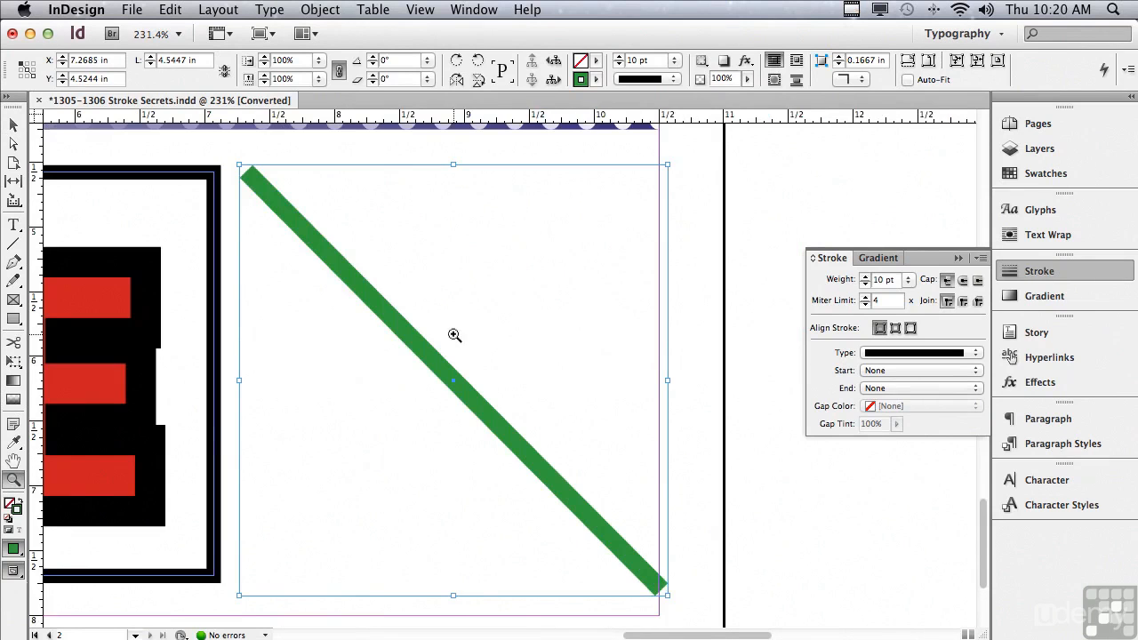
{"action": "left_click", "coordinate": [909, 280]}
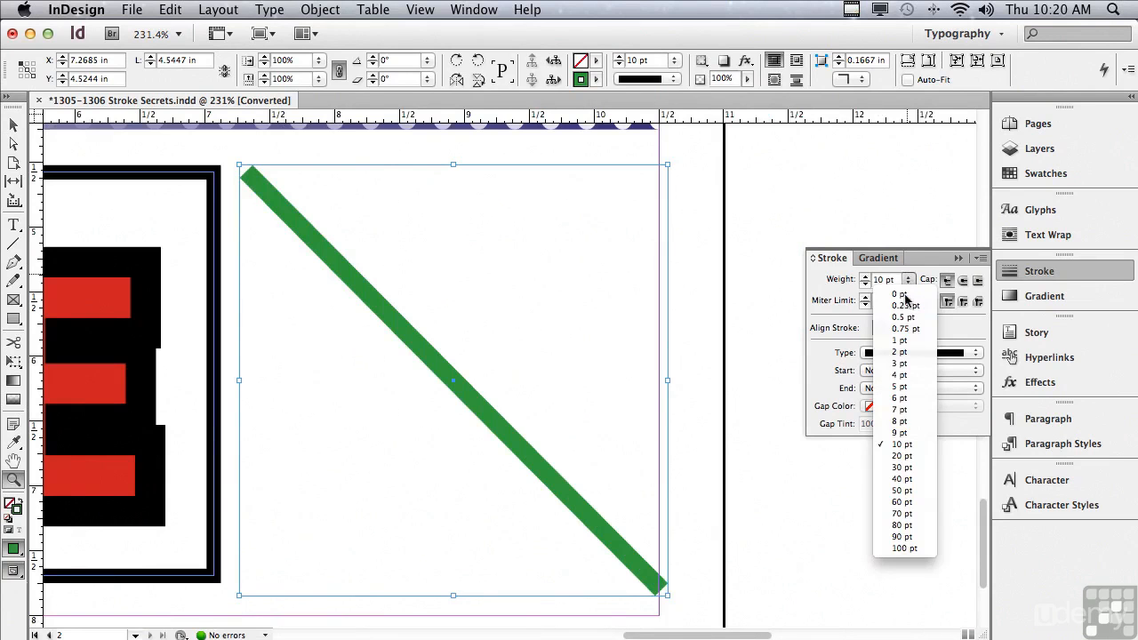
{"action": "left_click", "coordinate": [901, 455]}
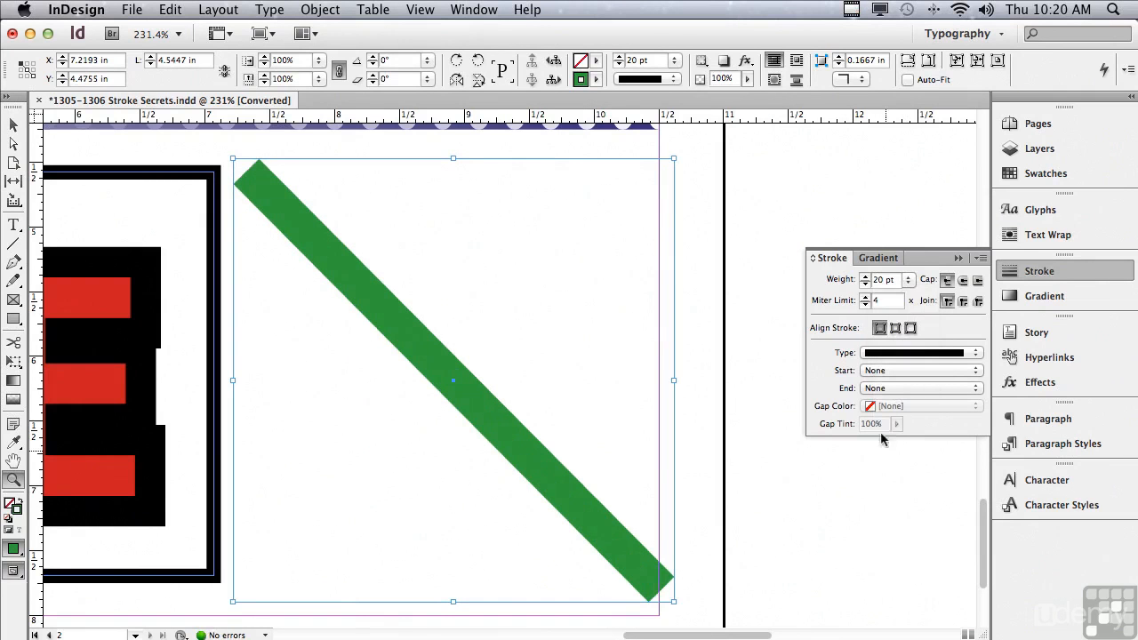
{"action": "left_click", "coordinate": [880, 354]}
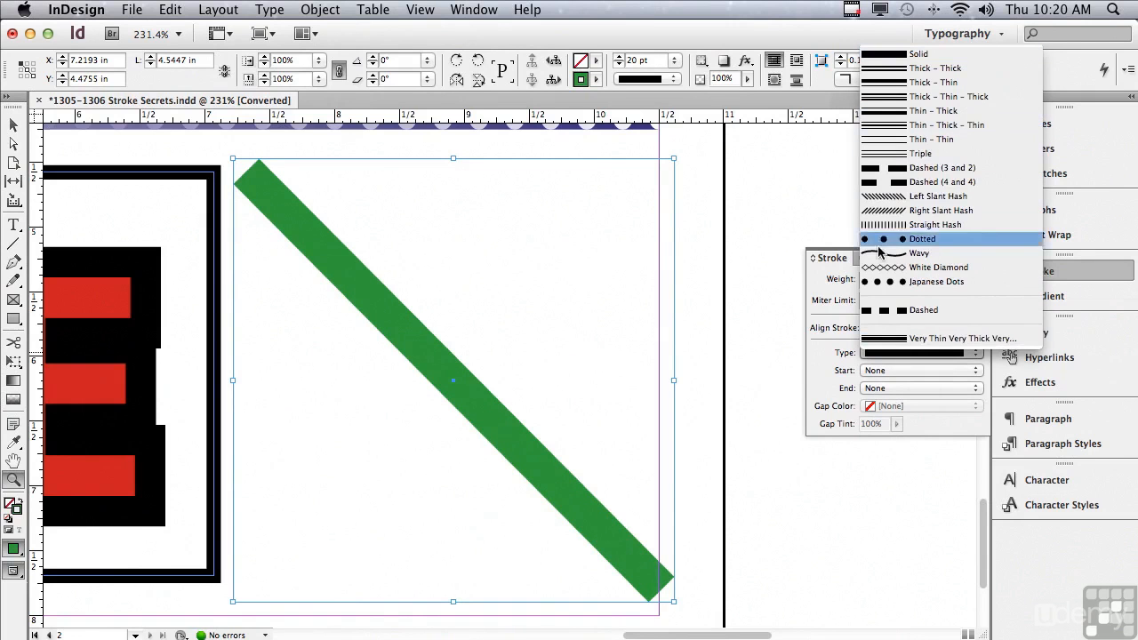
{"action": "left_click", "coordinate": [883, 339]}
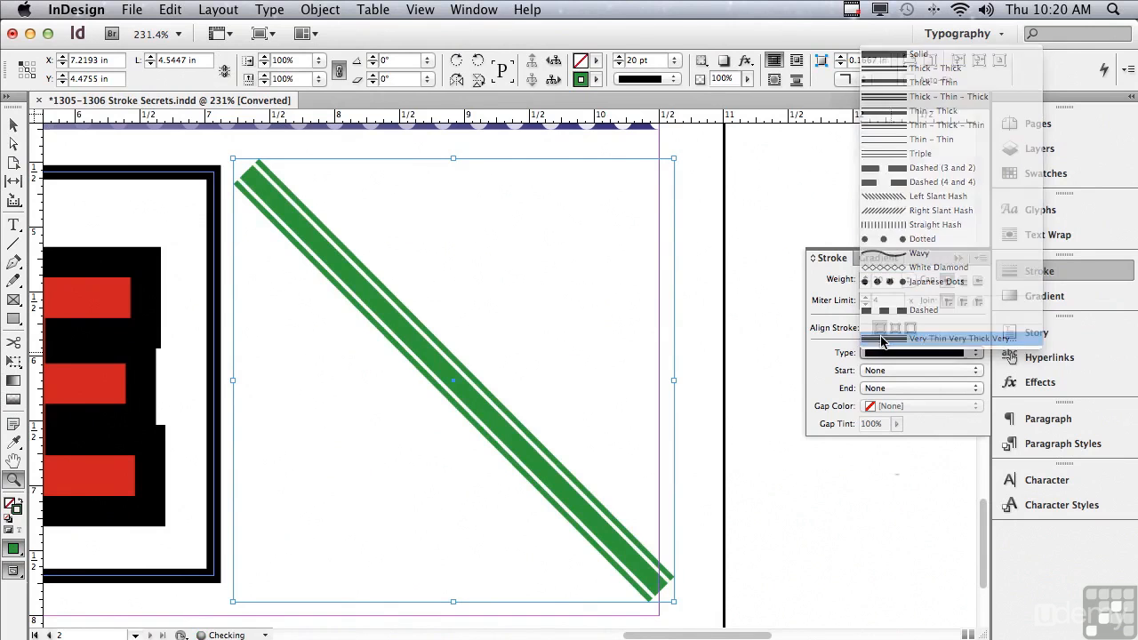